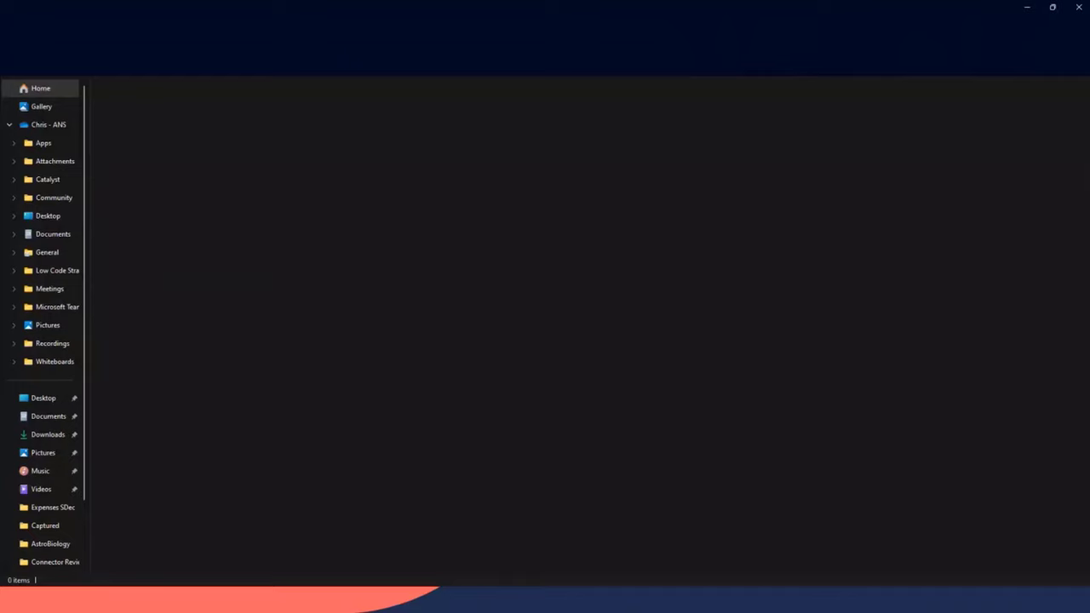
Browse Desktop > AstroBiology and open the Lecture 5 PDF in the browser
{"action": "left_click", "coordinate": [44, 398]}
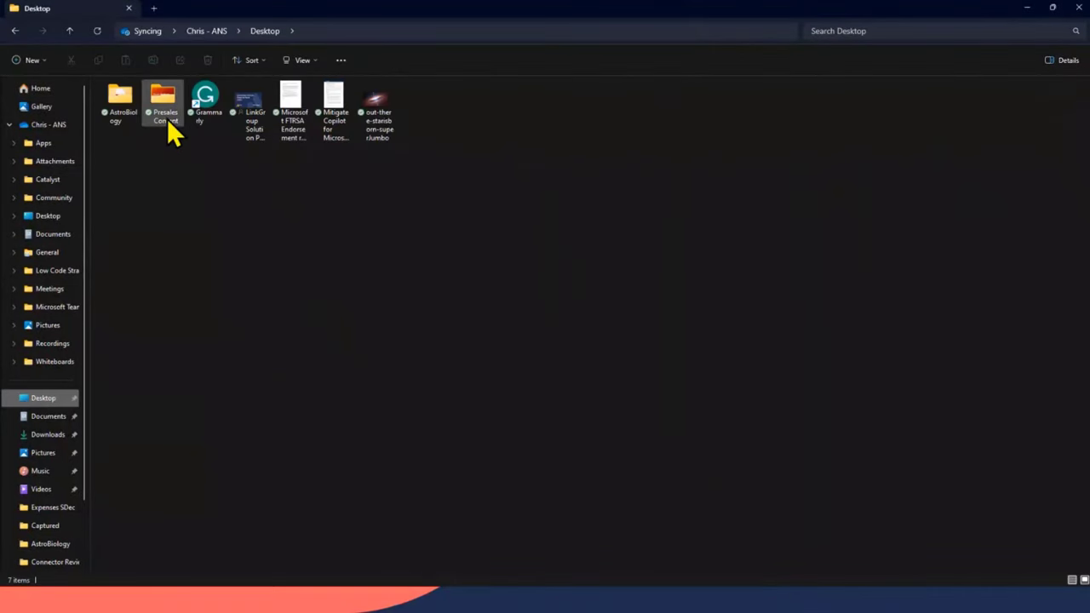
{"action": "double_click", "coordinate": [126, 115]}
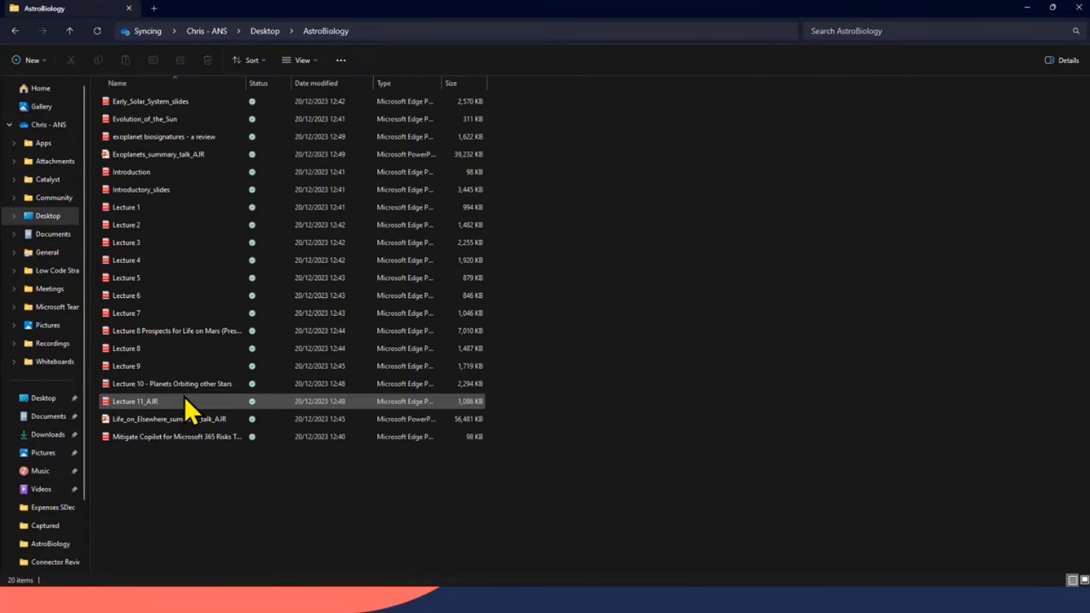
{"action": "left_click", "coordinate": [162, 278]}
{"action": "double_click", "coordinate": [283, 277]}
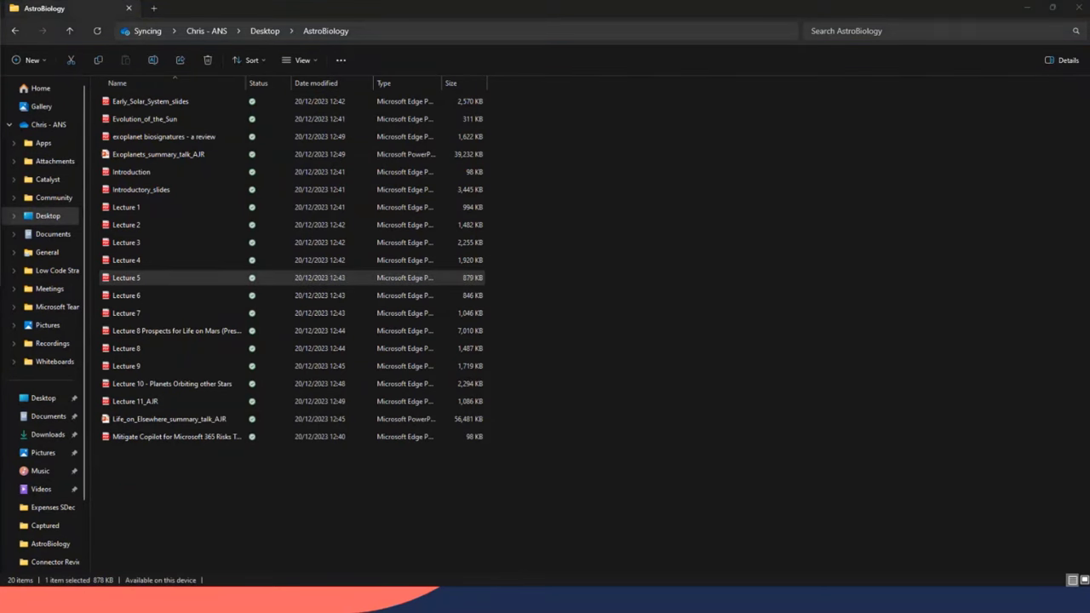
{"action": "double_click", "coordinate": [697, 104]}
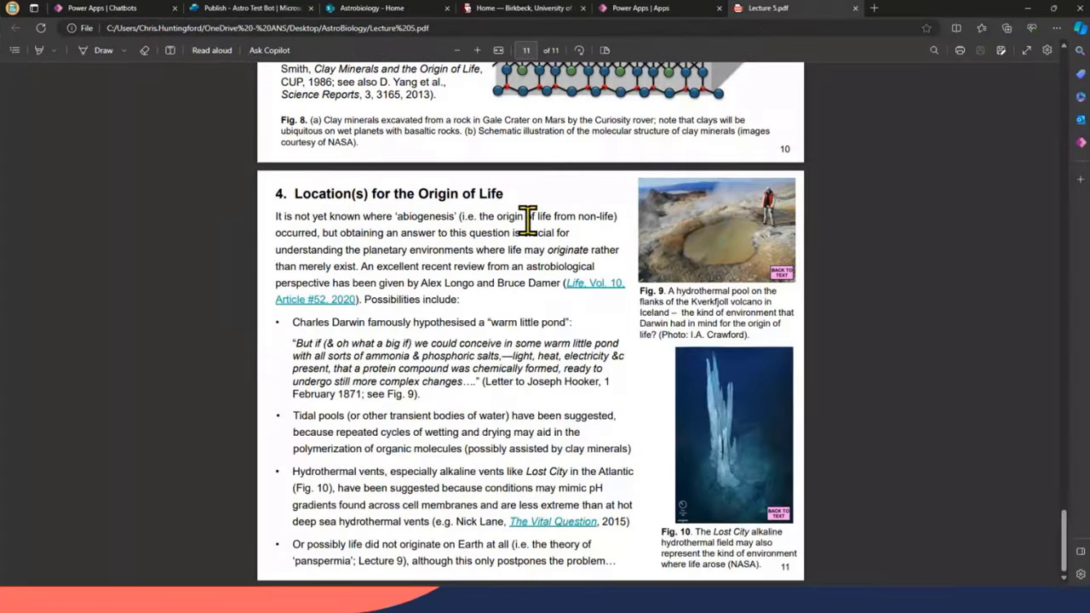
{"action": "scroll", "coordinate": [528, 220], "scroll_direction": "up", "scroll_amount": 15}
{"action": "scroll", "coordinate": [515, 236], "scroll_direction": "up", "scroll_amount": 3}
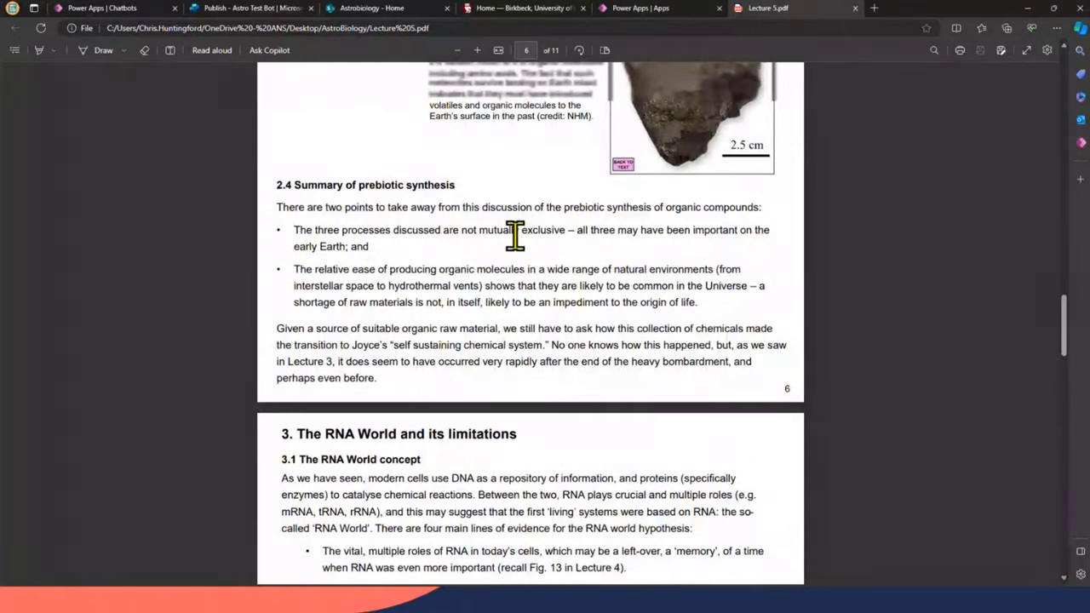
{"action": "scroll", "coordinate": [516, 236], "scroll_direction": "up", "scroll_amount": 10}
{"action": "scroll", "coordinate": [515, 235], "scroll_direction": "up", "scroll_amount": 15}
{"action": "scroll", "coordinate": [515, 236], "scroll_direction": "up", "scroll_amount": 1}
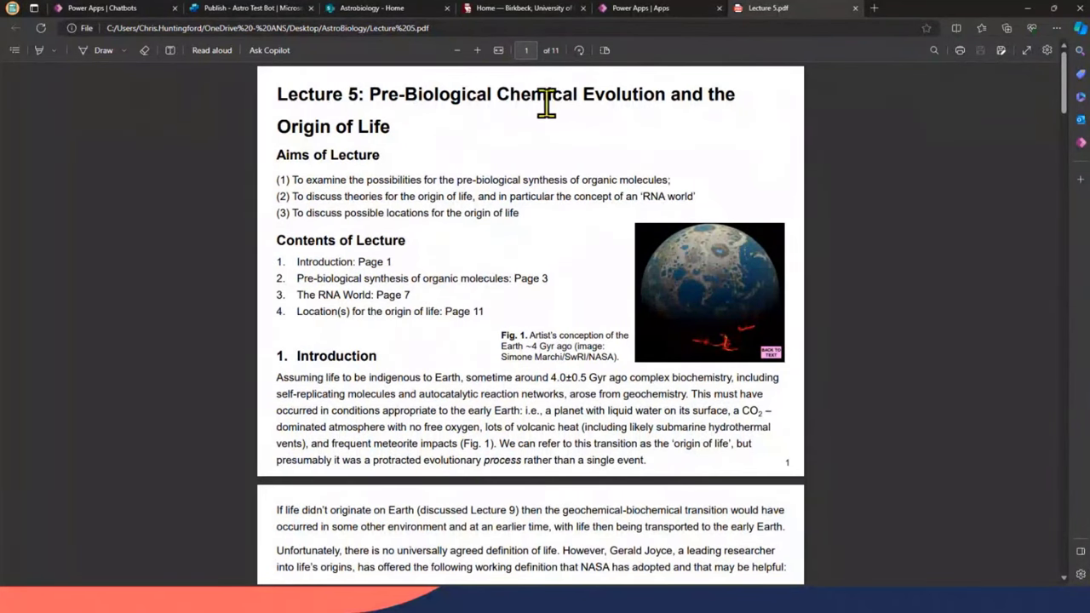
{"action": "scroll", "coordinate": [503, 209], "scroll_direction": "down", "scroll_amount": 1}
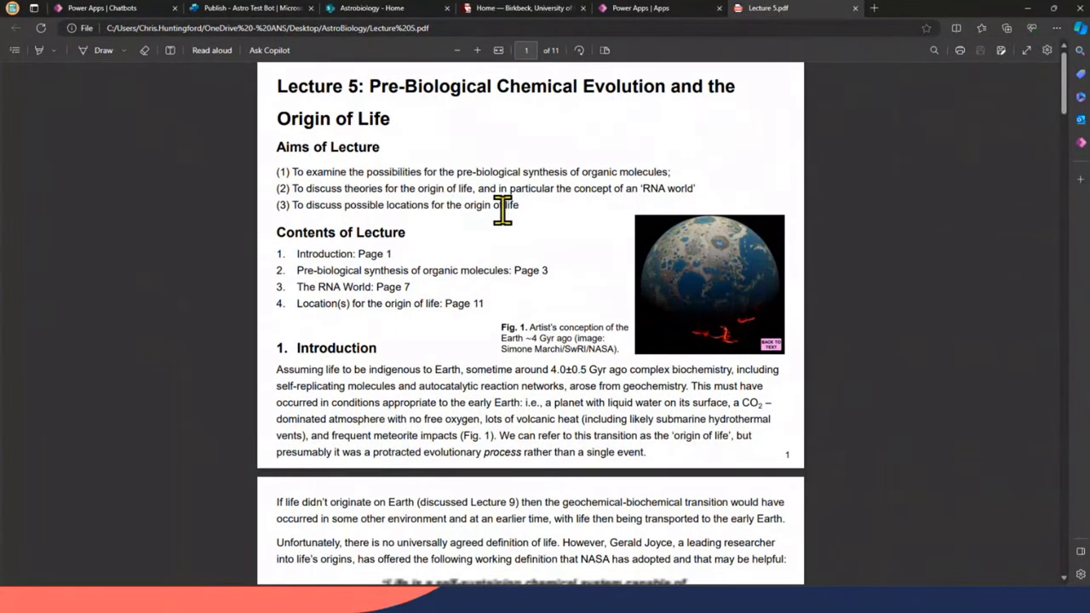
{"action": "scroll", "coordinate": [502, 208], "scroll_direction": "down", "scroll_amount": 10}
{"action": "scroll", "coordinate": [503, 208], "scroll_direction": "down", "scroll_amount": 10}
{"action": "scroll", "coordinate": [502, 209], "scroll_direction": "down", "scroll_amount": 10}
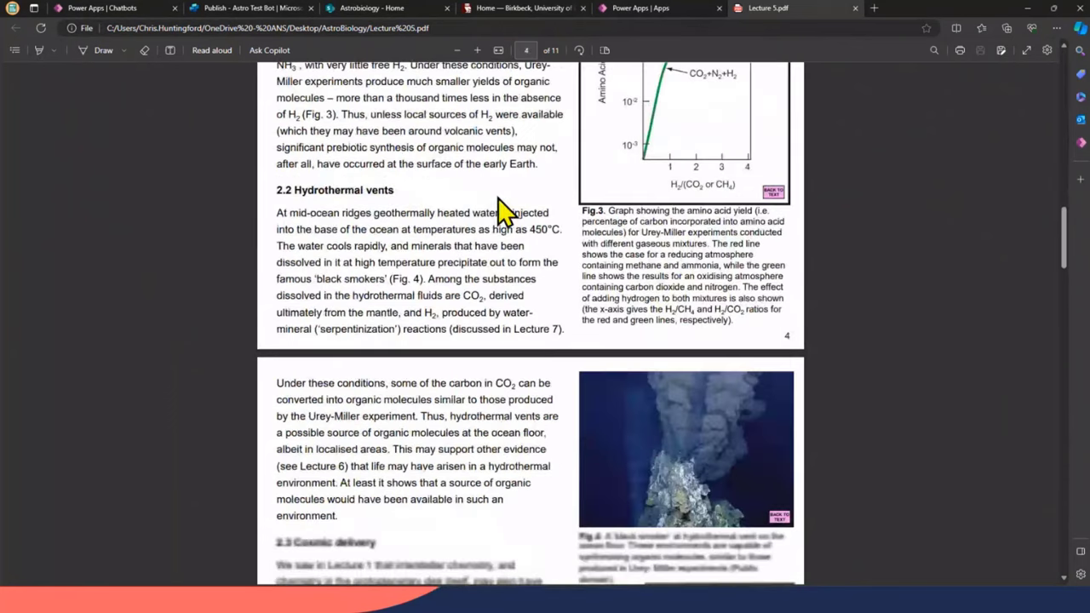
{"action": "scroll", "coordinate": [502, 209], "scroll_direction": "down", "scroll_amount": 10}
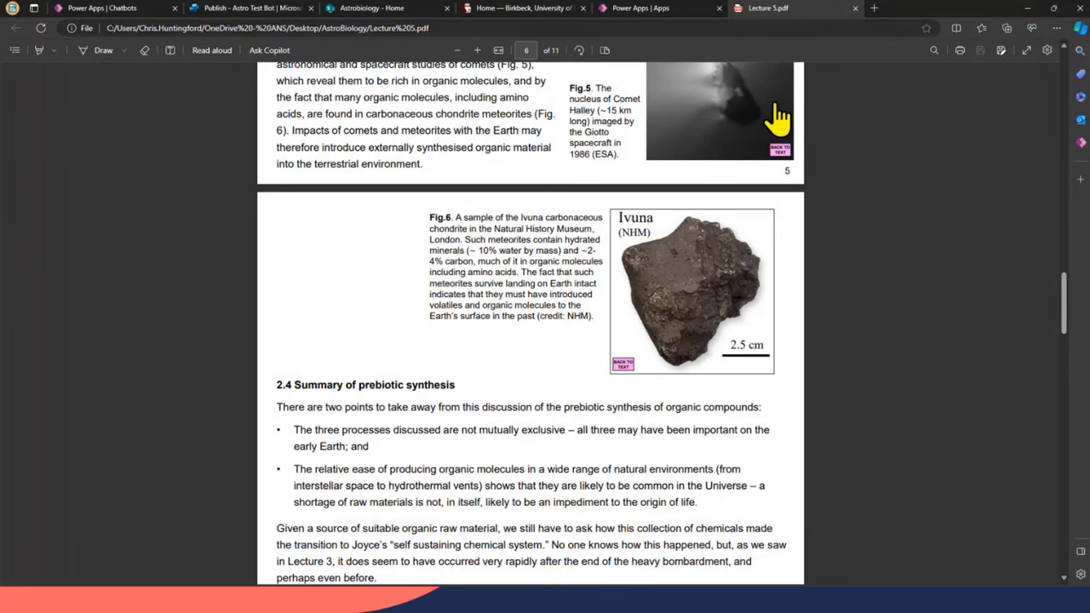
Close Lecture 5.pdf, pull the browser out of full screen, and show the Power Apps apps list
{"action": "left_click", "coordinate": [855, 8]}
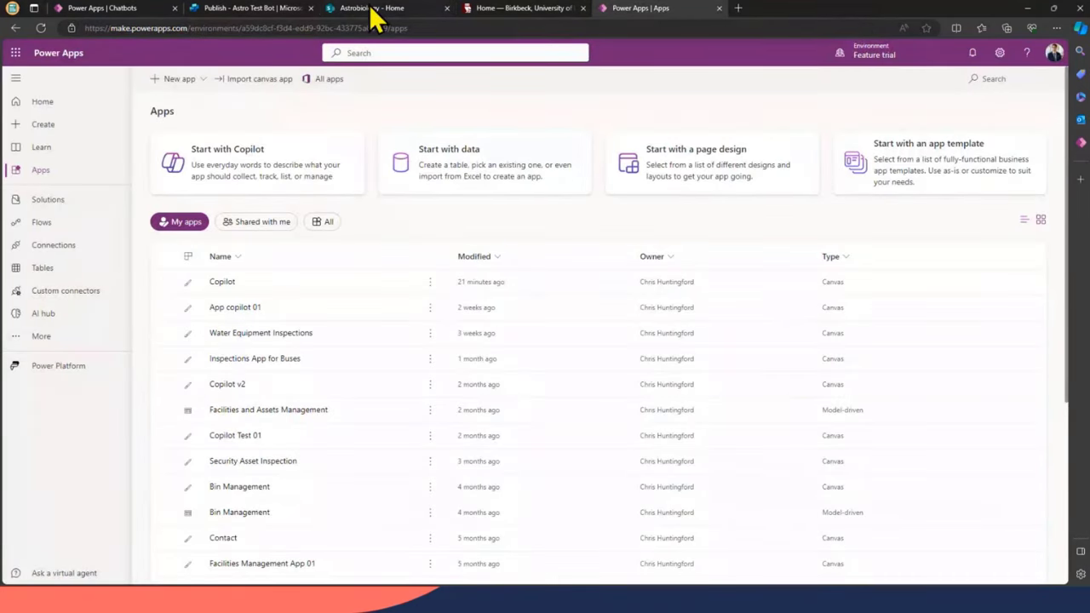
{"action": "left_click_drag", "start_coordinate": [792, 8], "coordinate": [15, 135]}
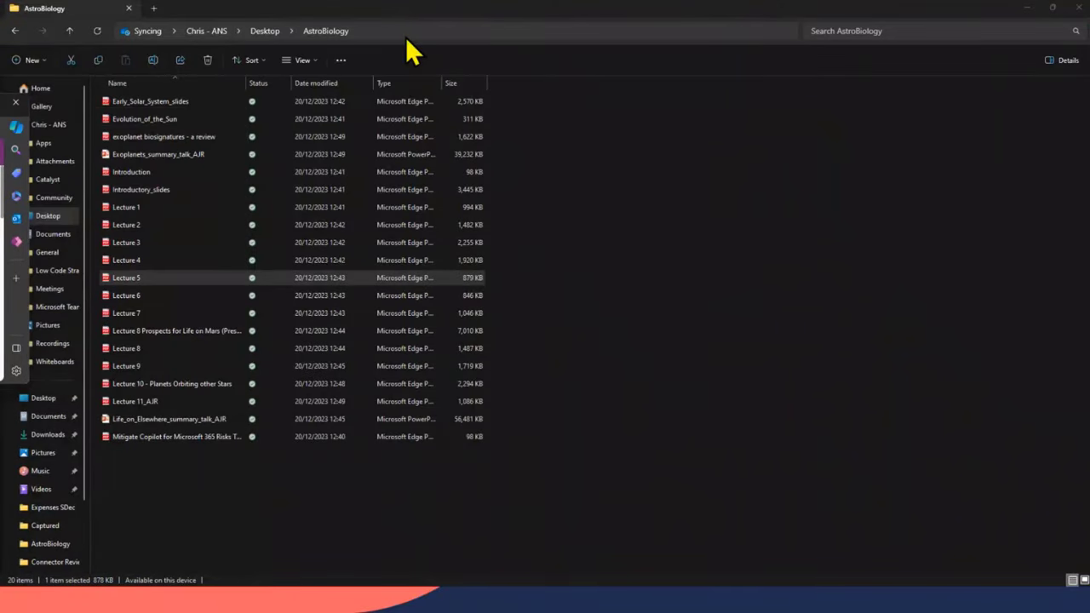
{"action": "left_click", "coordinate": [1026, 7]}
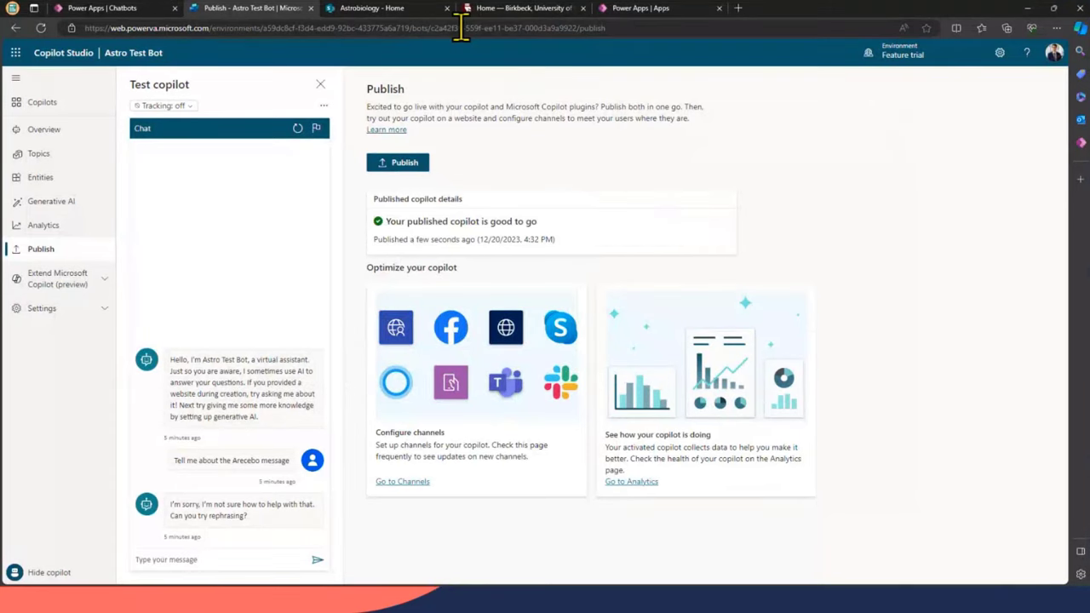
{"action": "left_click", "coordinate": [640, 7]}
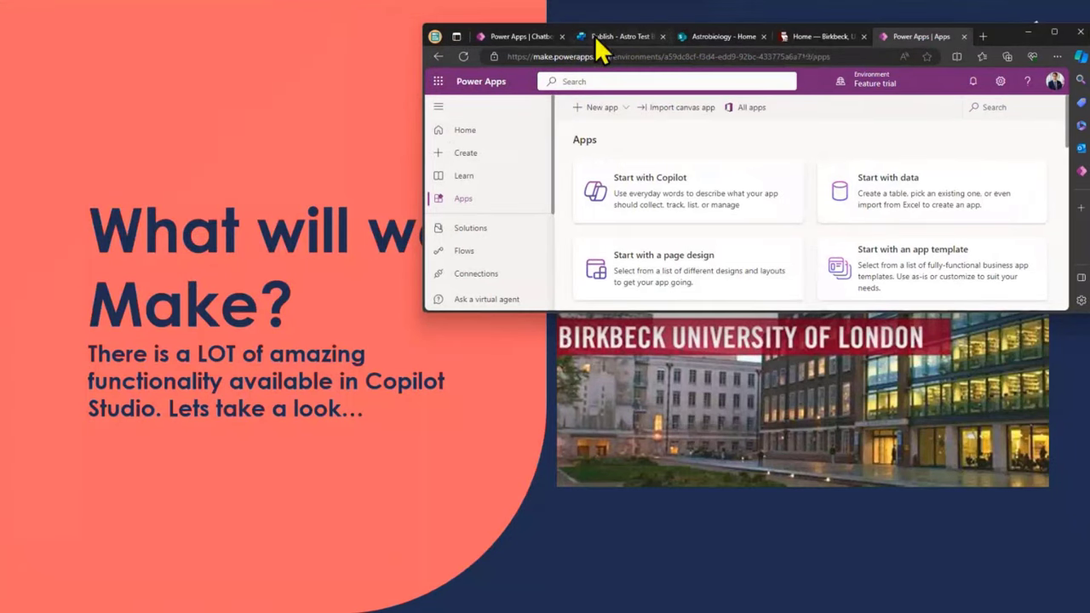
Maximize the Astrobiology SharePoint site and open its Astrobiology documents library
{"action": "left_click", "coordinate": [715, 36]}
{"action": "double_click", "coordinate": [1034, 32]}
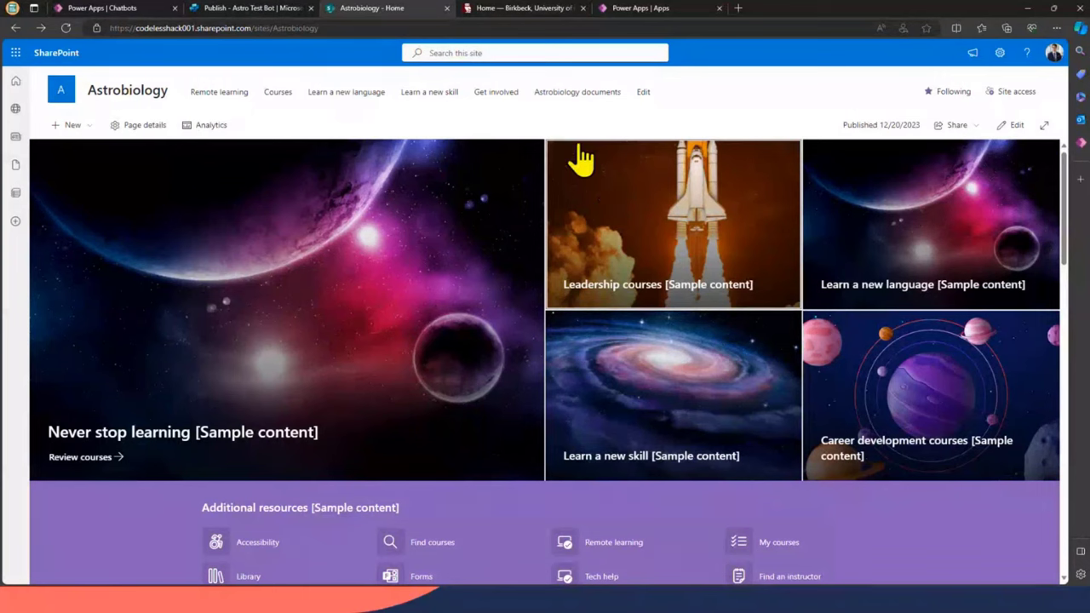
{"action": "scroll", "coordinate": [562, 315], "scroll_direction": "down", "scroll_amount": 5}
{"action": "scroll", "coordinate": [562, 315], "scroll_direction": "down", "scroll_amount": 3}
{"action": "scroll", "coordinate": [562, 311], "scroll_direction": "down", "scroll_amount": 5}
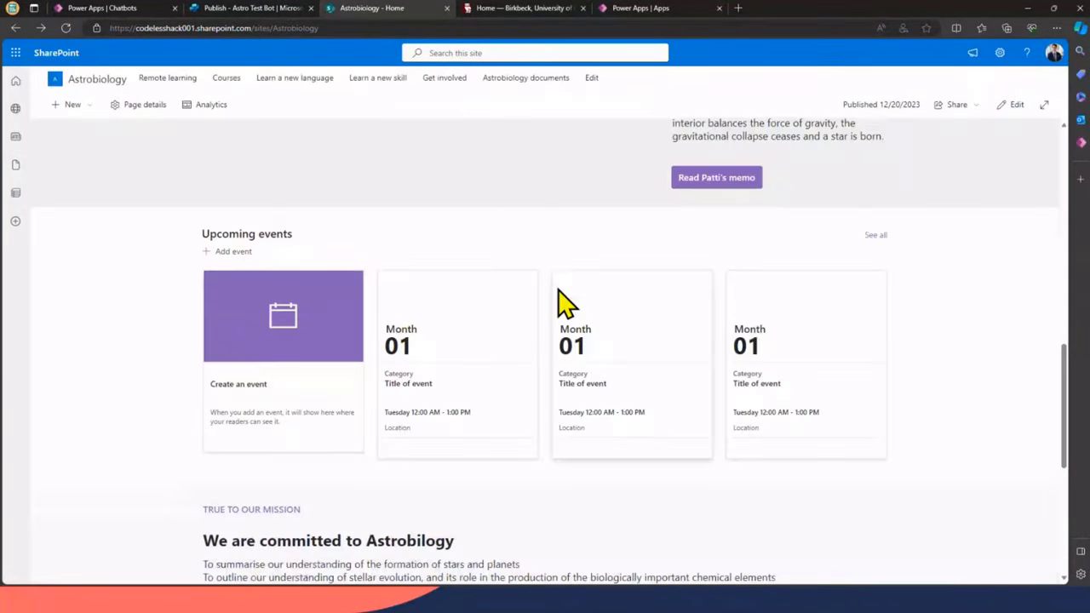
{"action": "scroll", "coordinate": [562, 302], "scroll_direction": "up", "scroll_amount": 5}
{"action": "scroll", "coordinate": [511, 315], "scroll_direction": "up", "scroll_amount": 5}
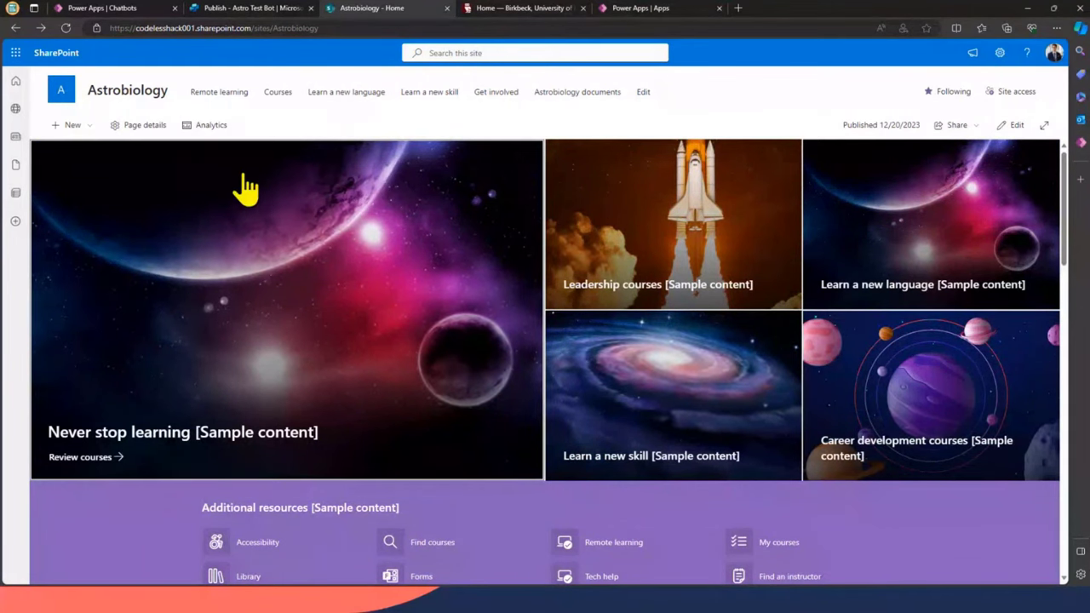
{"action": "left_click", "coordinate": [576, 92]}
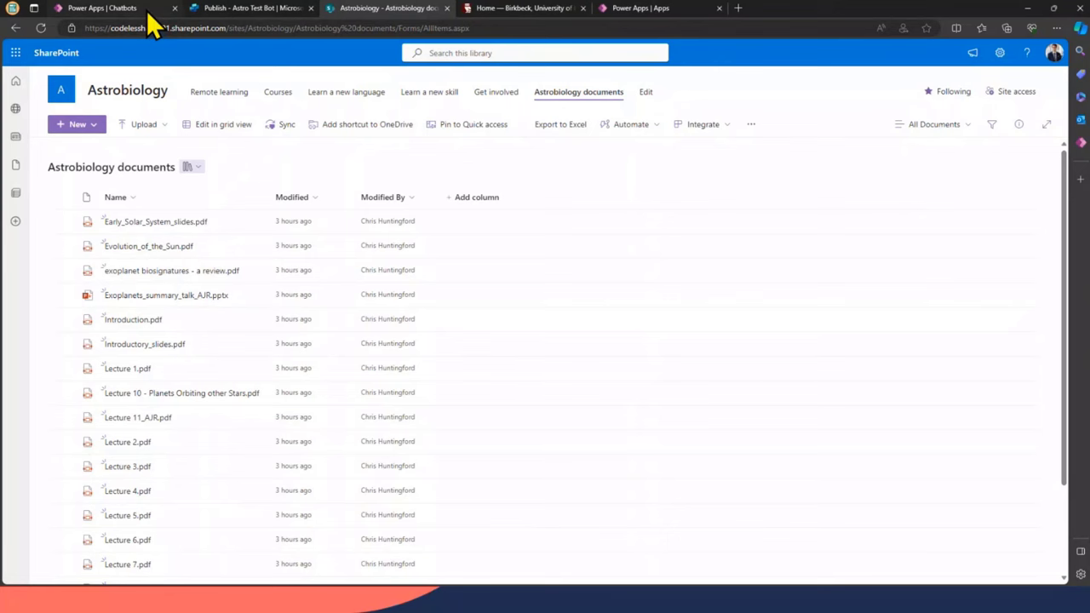
Show the Power Apps Chatbots list, deselect Financial Services Bot, and peek at More navigation
{"action": "left_click", "coordinate": [115, 8]}
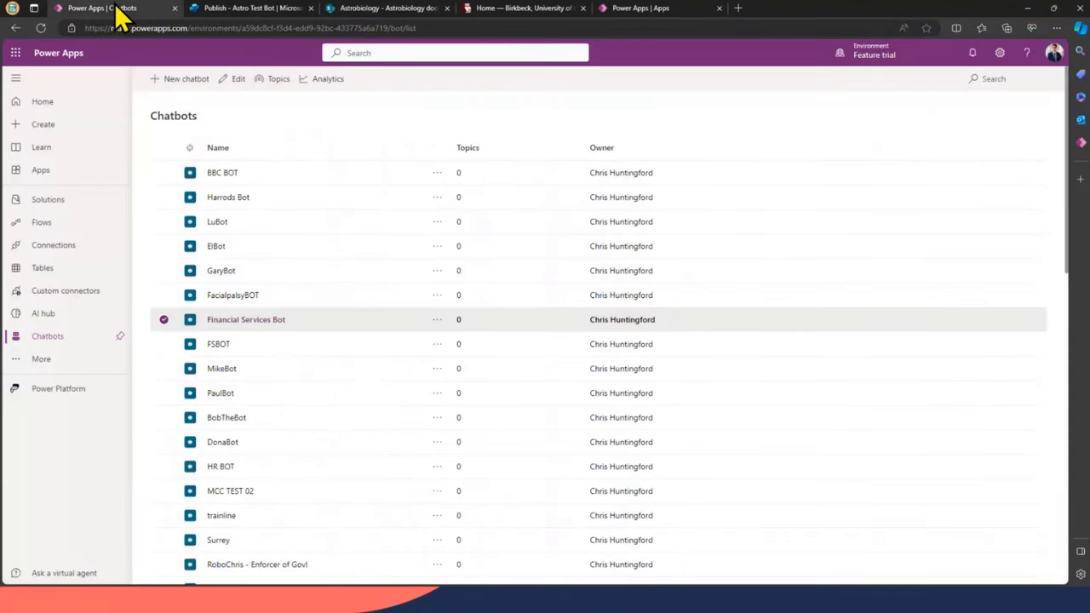
{"action": "left_click", "coordinate": [165, 320]}
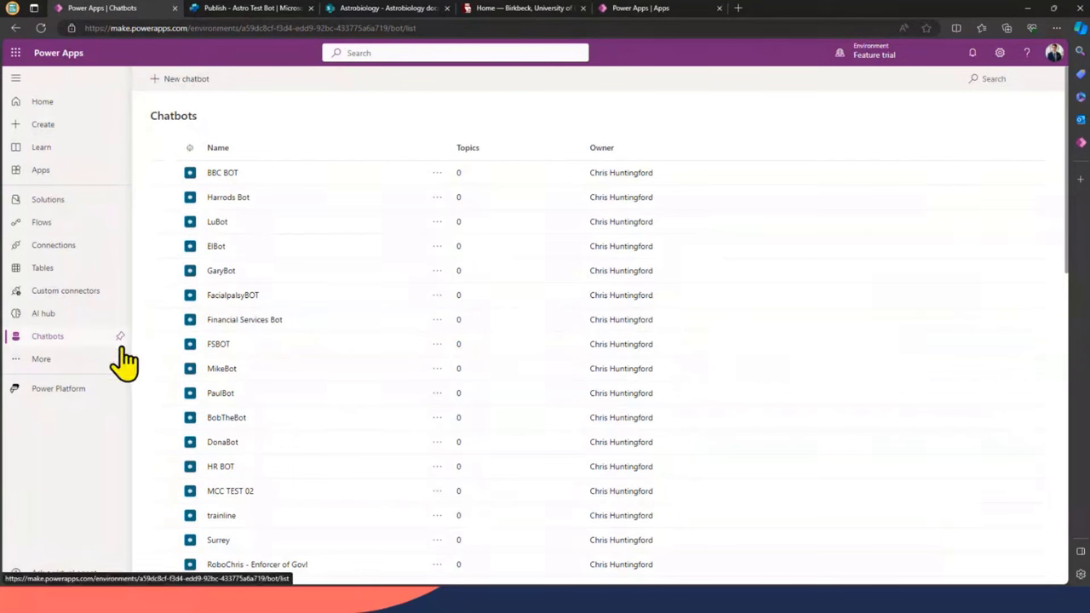
{"action": "left_click", "coordinate": [41, 359]}
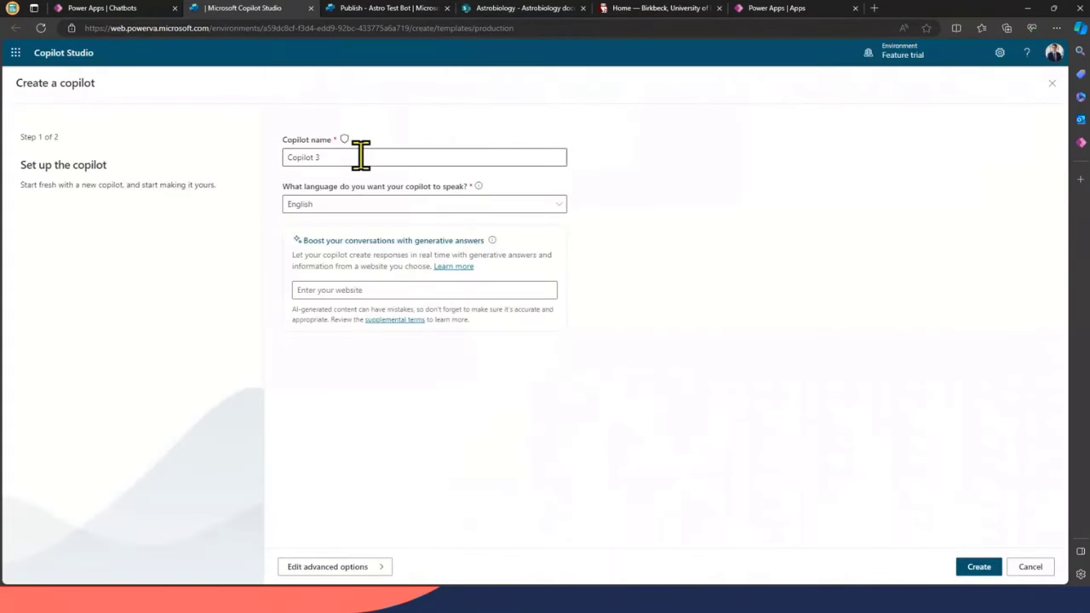
{"action": "type", "text": "AutoBot"}
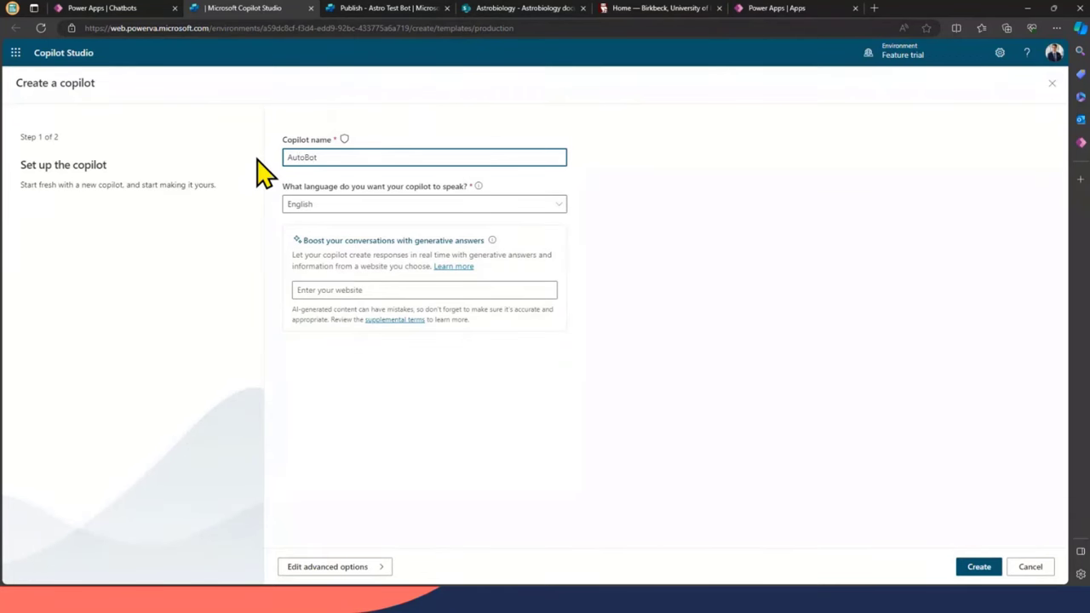
{"action": "type", "text": " for Atro b"}
{"action": "type", "text": "iolog"}
{"action": "type", "text": "y"}
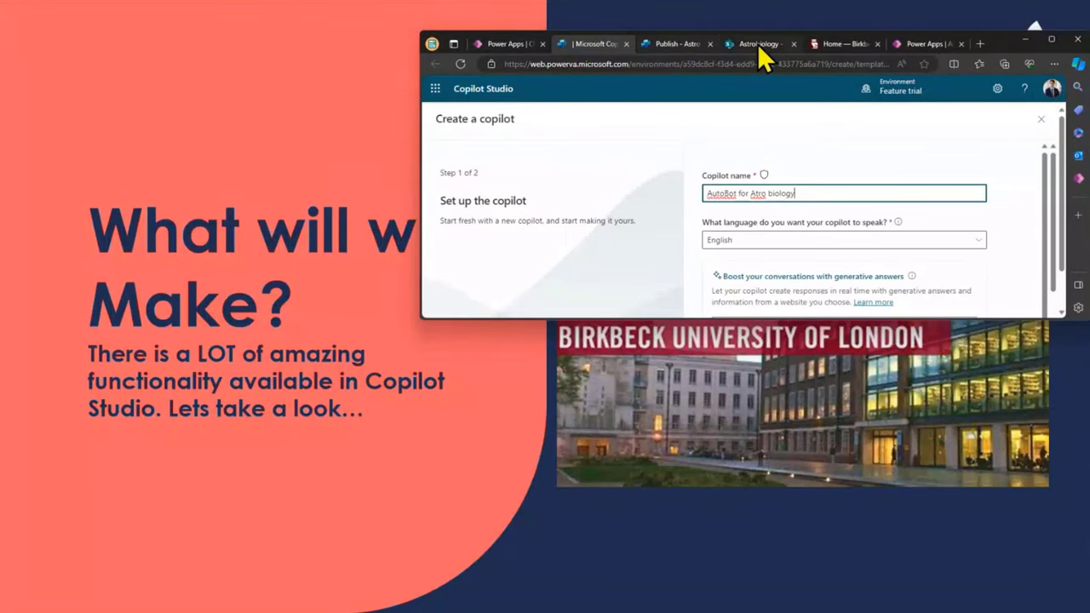
Go to the Astrobiology SharePoint site home page and copy its URL
{"action": "left_click", "coordinate": [757, 44]}
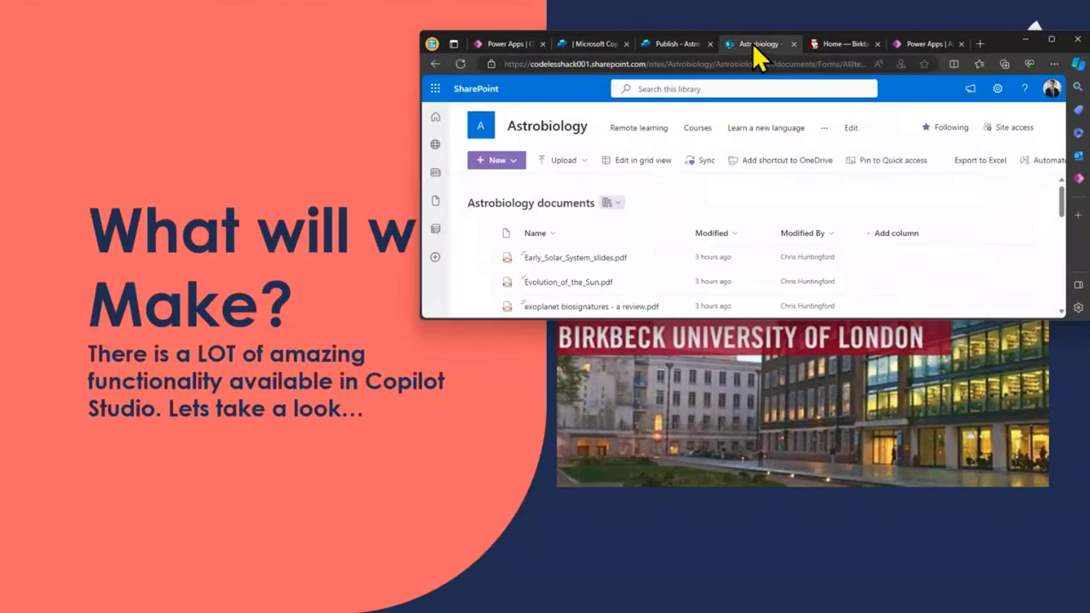
{"action": "scroll", "coordinate": [715, 85], "scroll_direction": "down", "scroll_amount": 1}
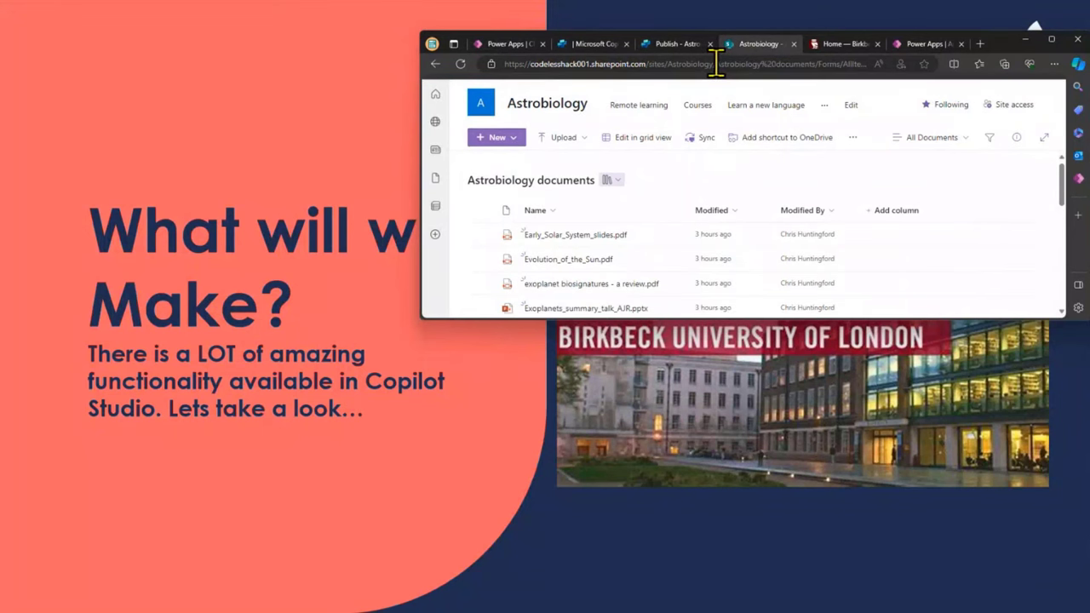
{"action": "left_click", "coordinate": [713, 64]}
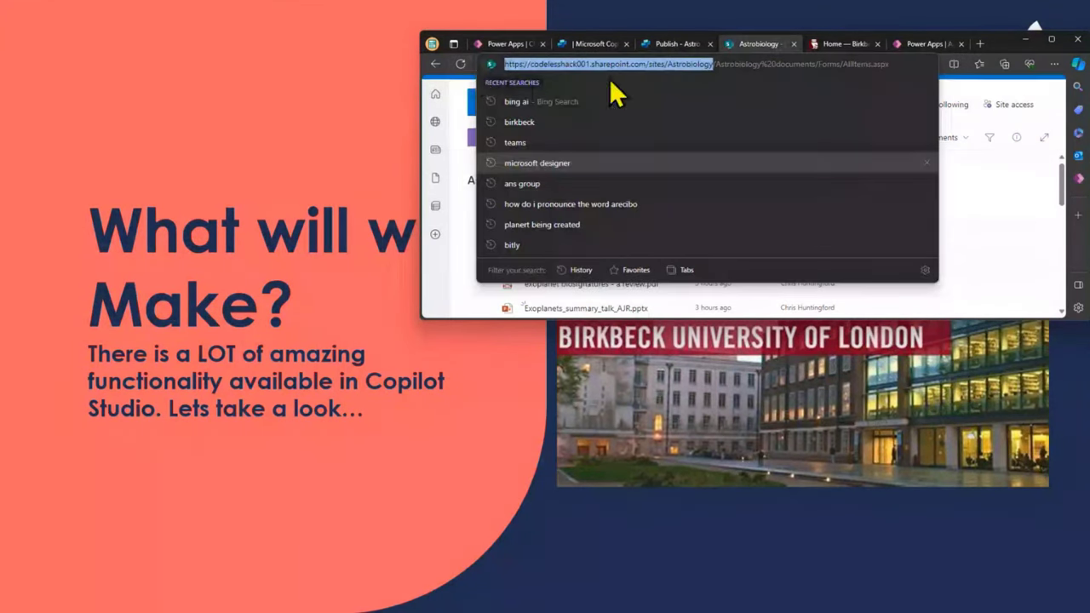
{"action": "left_click", "coordinate": [1052, 39]}
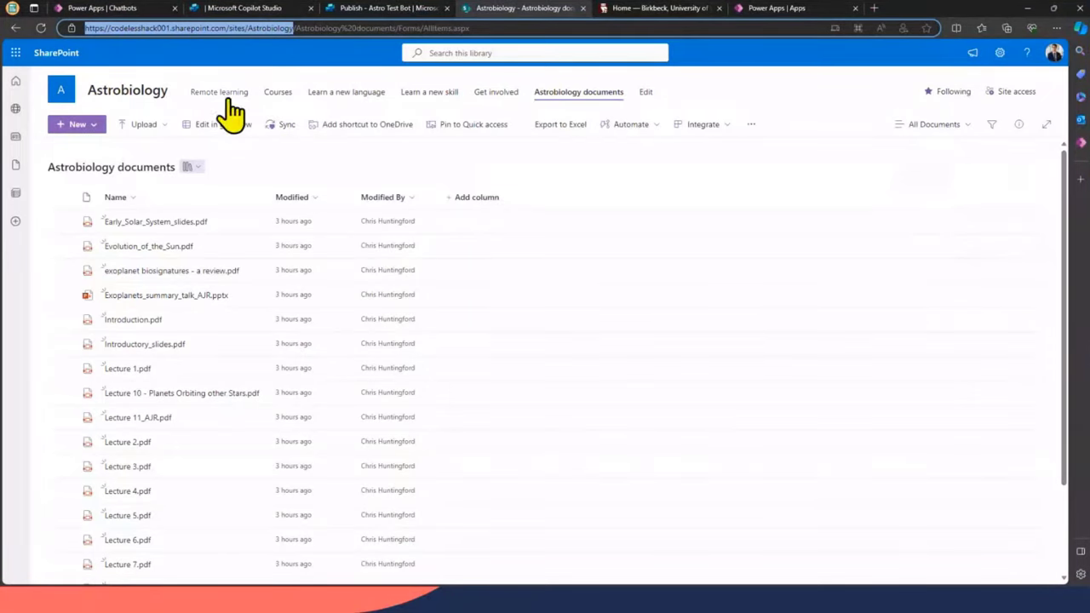
{"action": "left_click", "coordinate": [61, 91]}
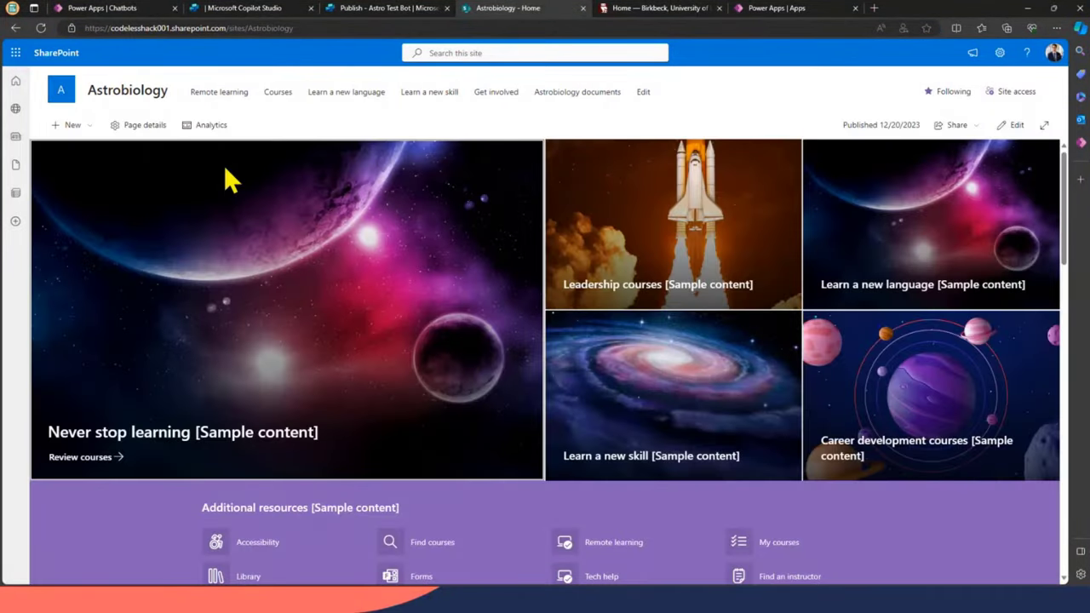
{"action": "left_click", "coordinate": [187, 28]}
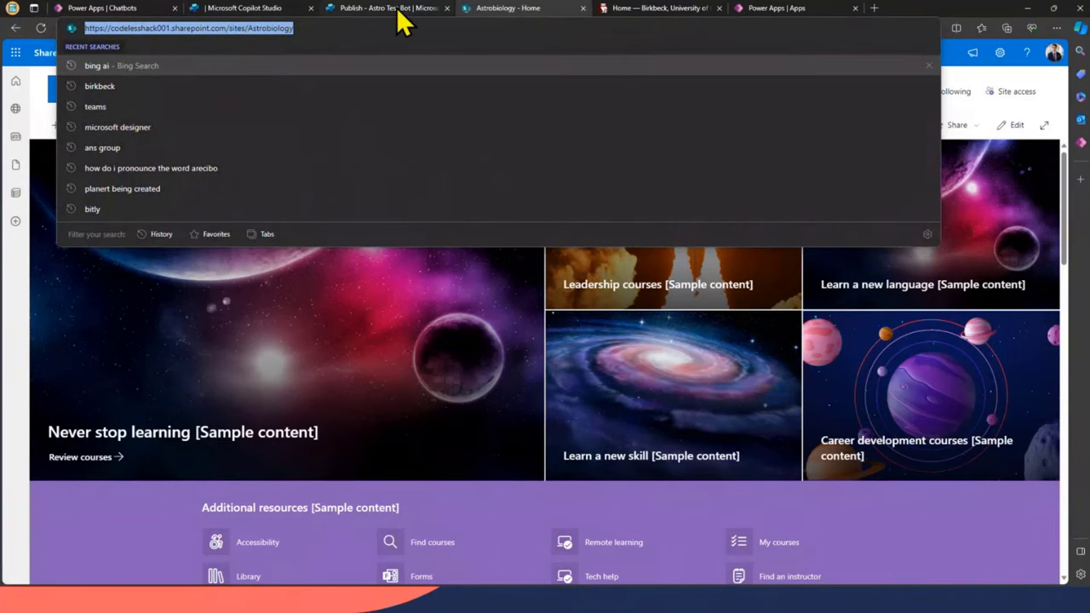
Create the 'AutoBot for Astro biology' copilot with the Astrobiology site URL as its knowledge website
{"action": "left_click", "coordinate": [247, 8]}
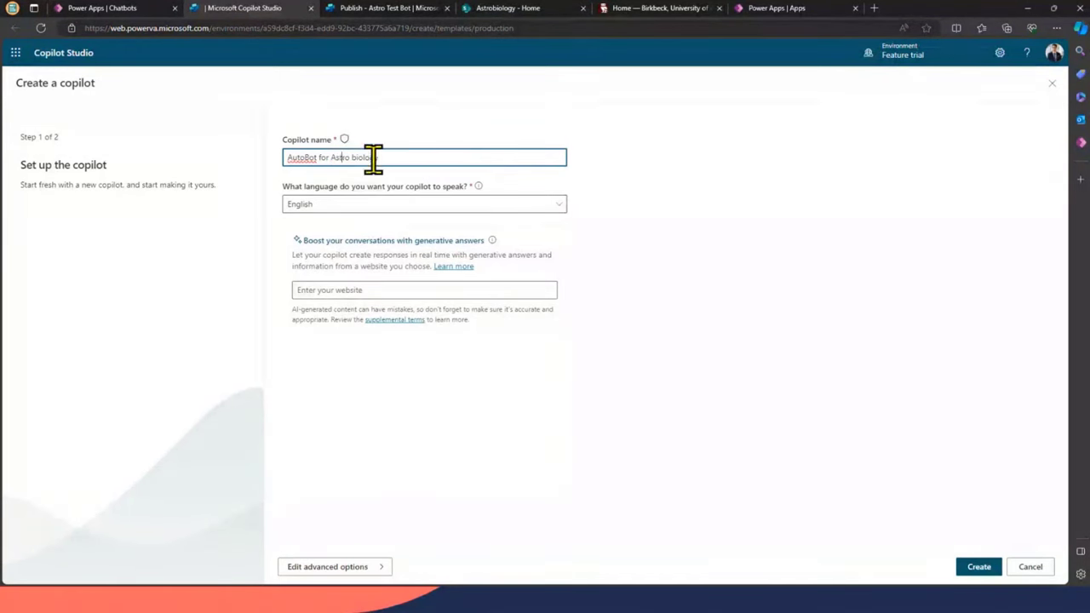
{"action": "left_click", "coordinate": [425, 289]}
{"action": "left_click", "coordinate": [369, 429]}
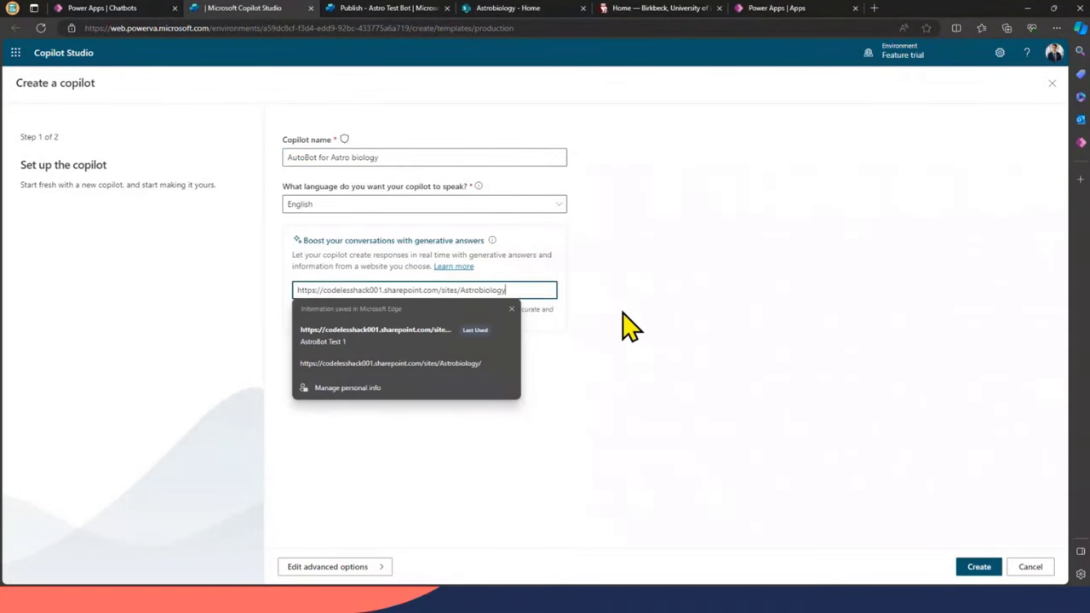
{"action": "left_click", "coordinate": [978, 566]}
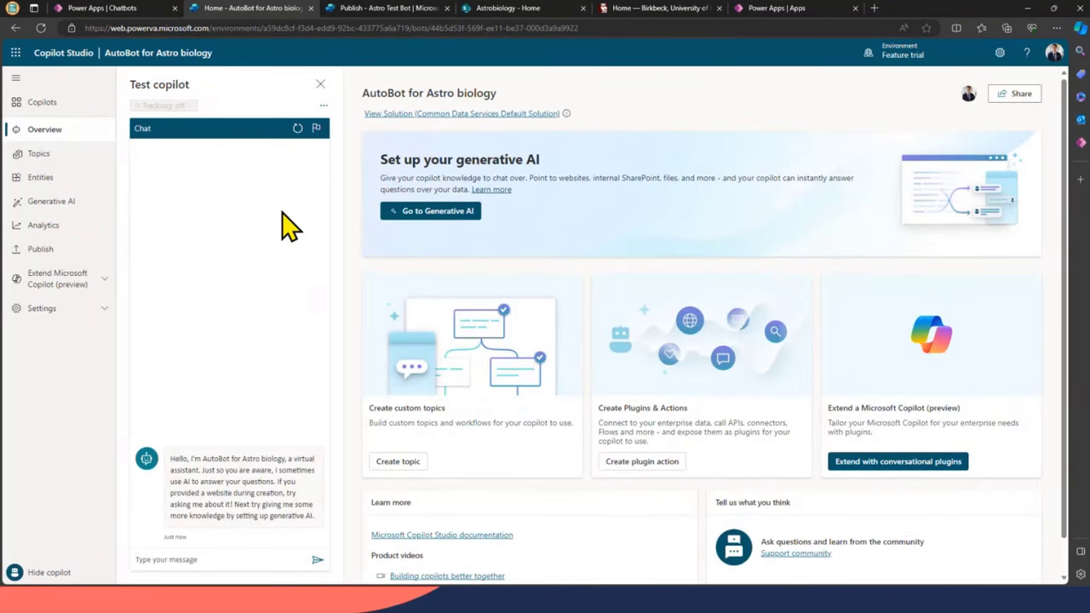
Confirm the Astrobiology site under Generative AI websites, then go to the Publish page
{"action": "left_click", "coordinate": [437, 212]}
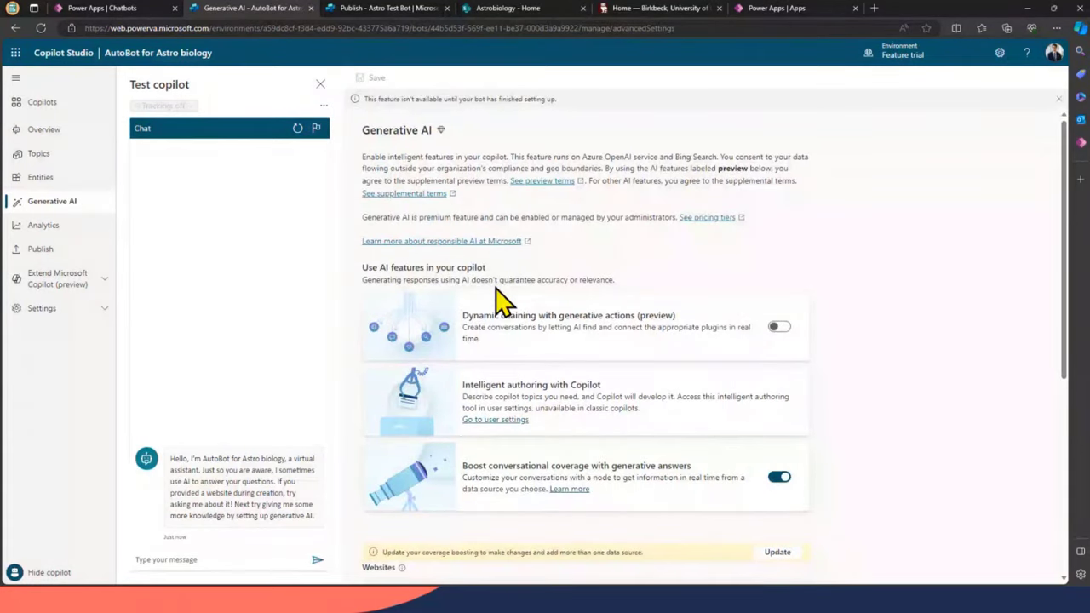
{"action": "scroll", "coordinate": [493, 307], "scroll_direction": "down", "scroll_amount": 4}
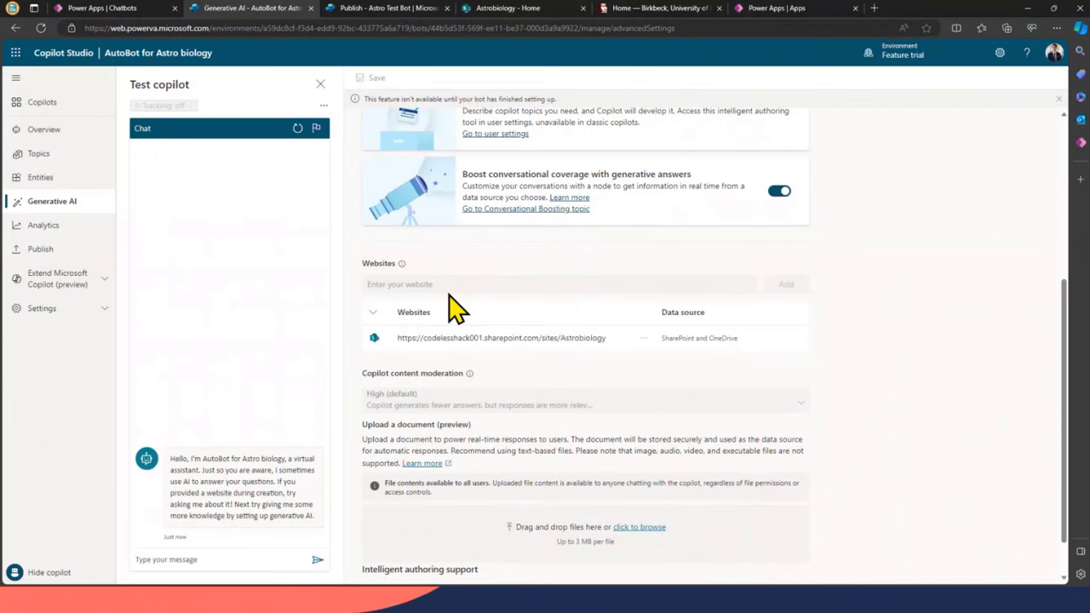
{"action": "left_click", "coordinate": [41, 248]}
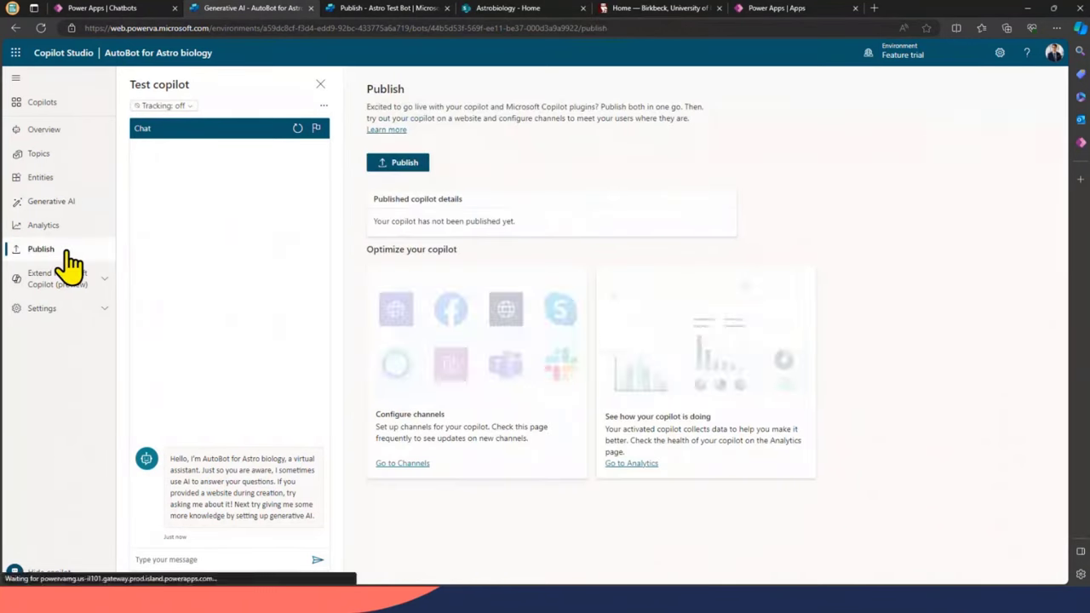
Publish AutoBot for Astro biology and confirm in the dialog
{"action": "left_click", "coordinate": [397, 162]}
{"action": "left_click", "coordinate": [569, 332]}
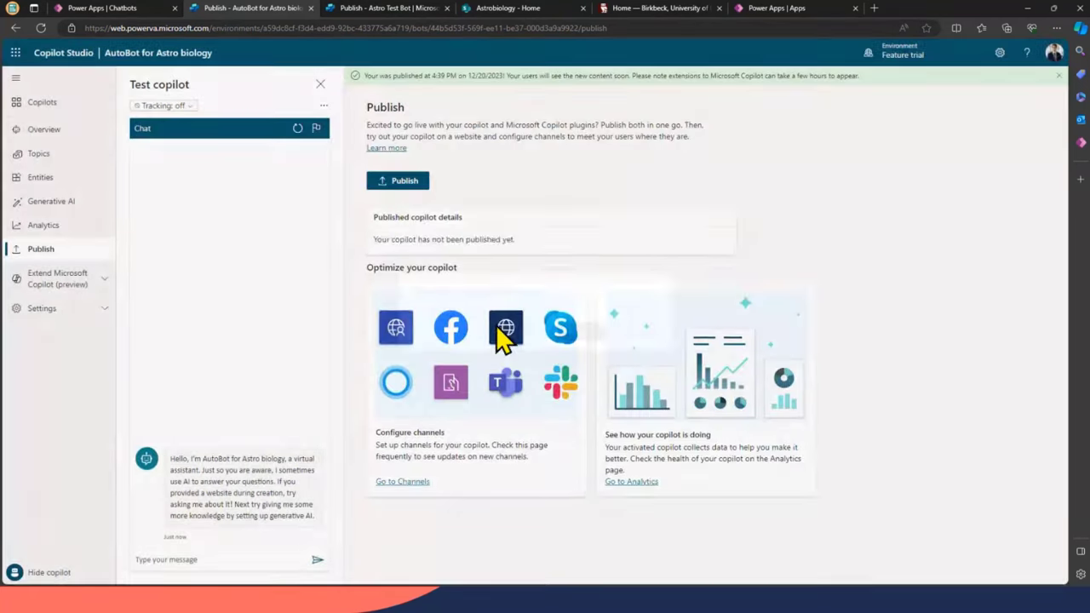
Review the Authentication options under Settings > Security and close them unchanged
{"action": "left_click", "coordinate": [42, 309]}
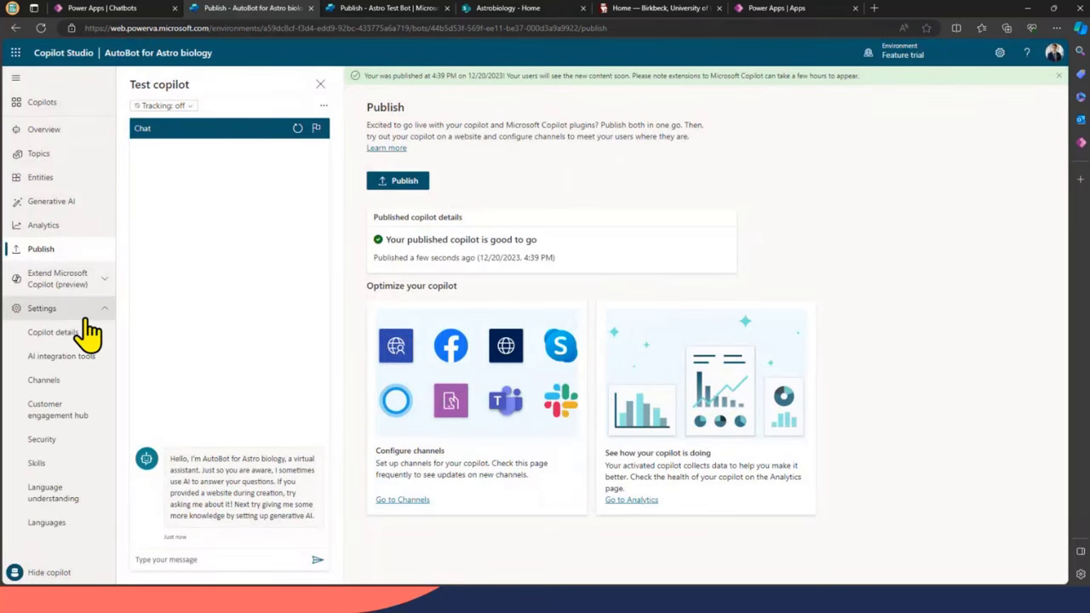
{"action": "left_click", "coordinate": [42, 450]}
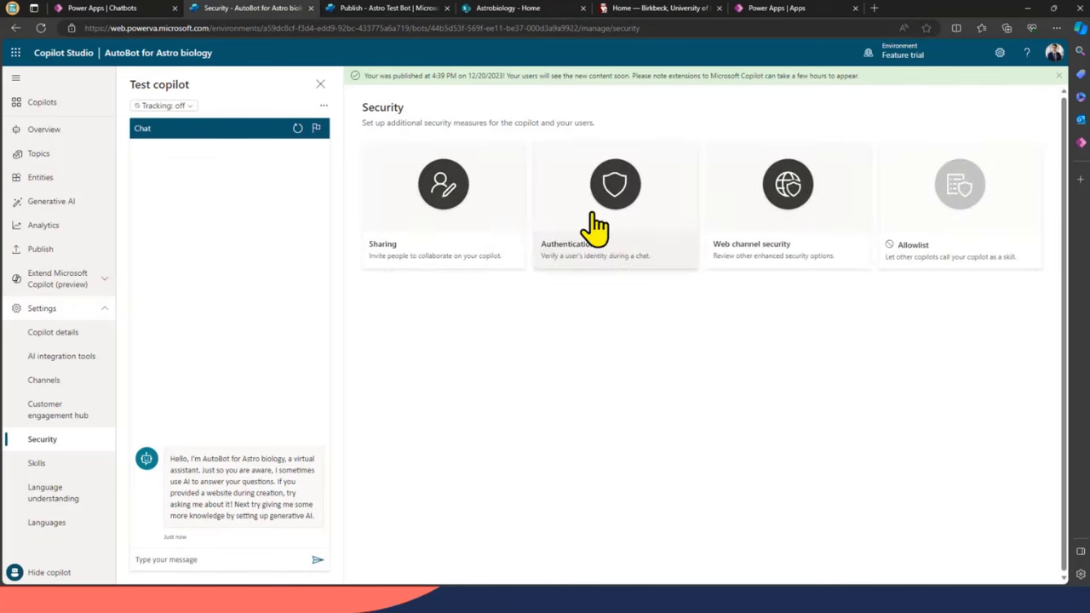
{"action": "left_click", "coordinate": [596, 213]}
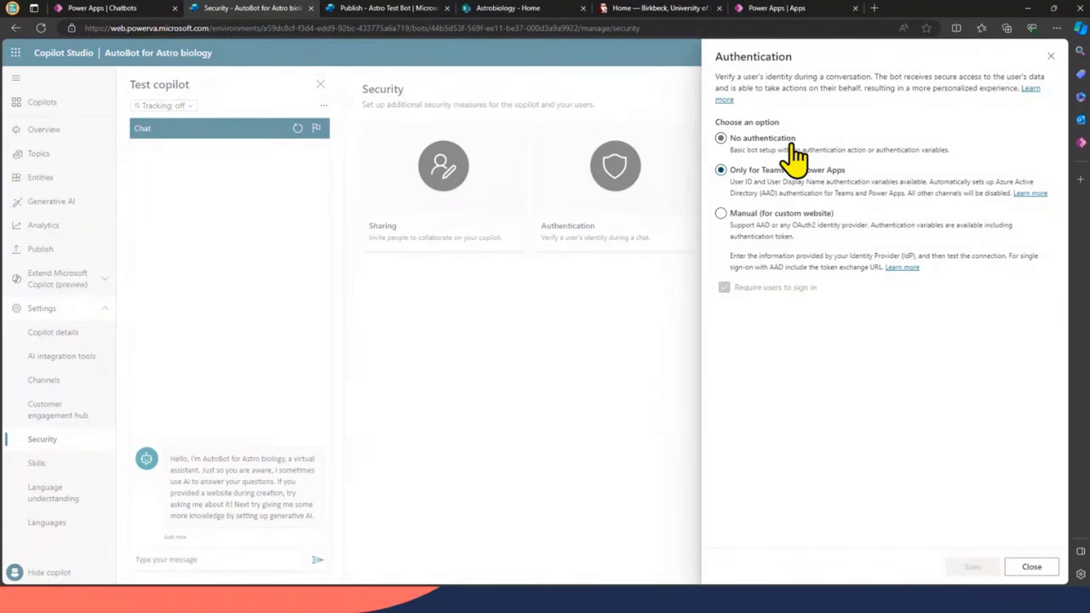
{"action": "left_click", "coordinate": [1050, 57]}
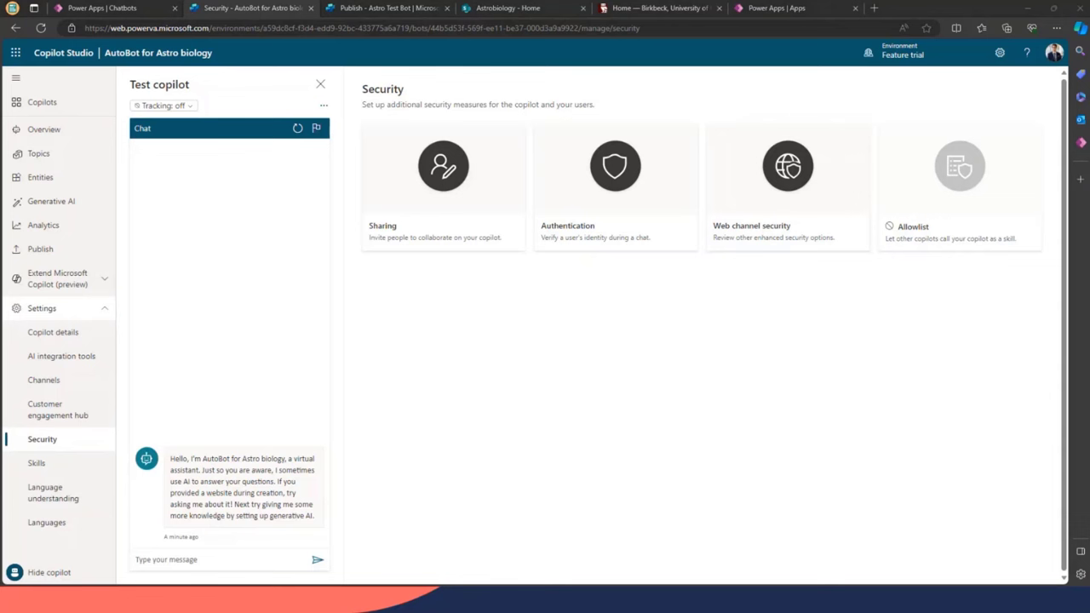
Ask the test copilot about the Arecibo message and get a cited answer
{"action": "left_click", "coordinate": [207, 564]}
{"action": "type", "text": "Tell me about the Arecebo message"}
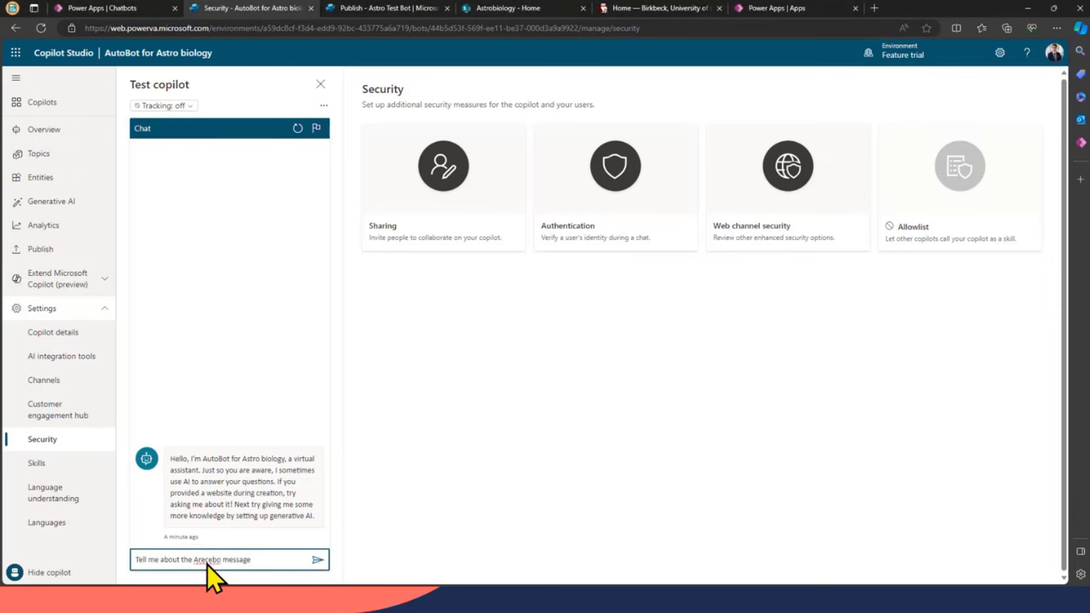
{"action": "key", "text": "Return"}
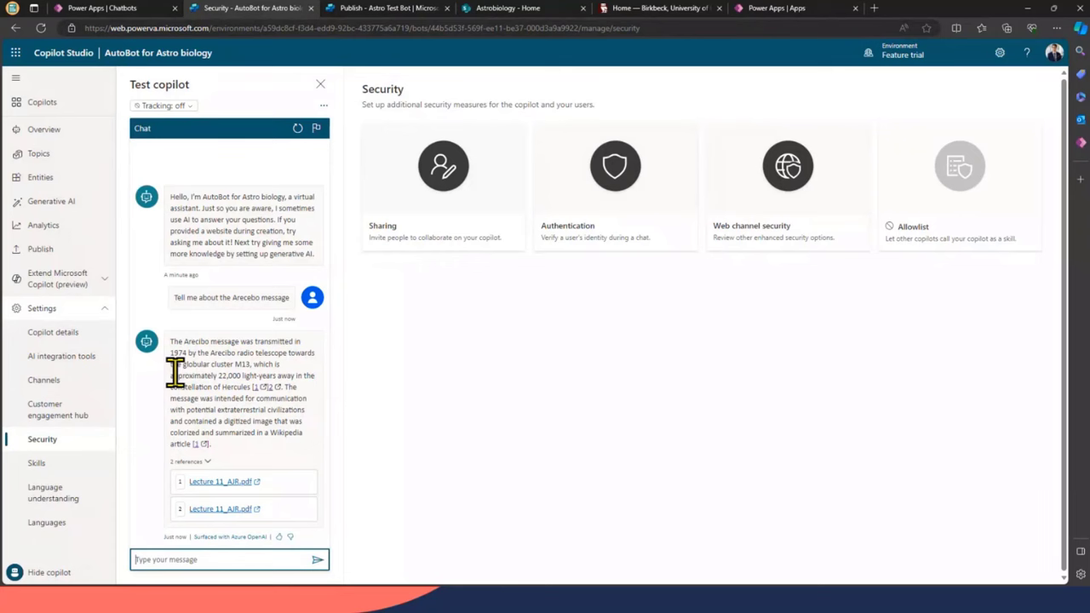
Check the cited Lecture 11_AJR.pdf Arecibo page, then close it back to the Chatbots list
{"action": "left_click", "coordinate": [246, 504]}
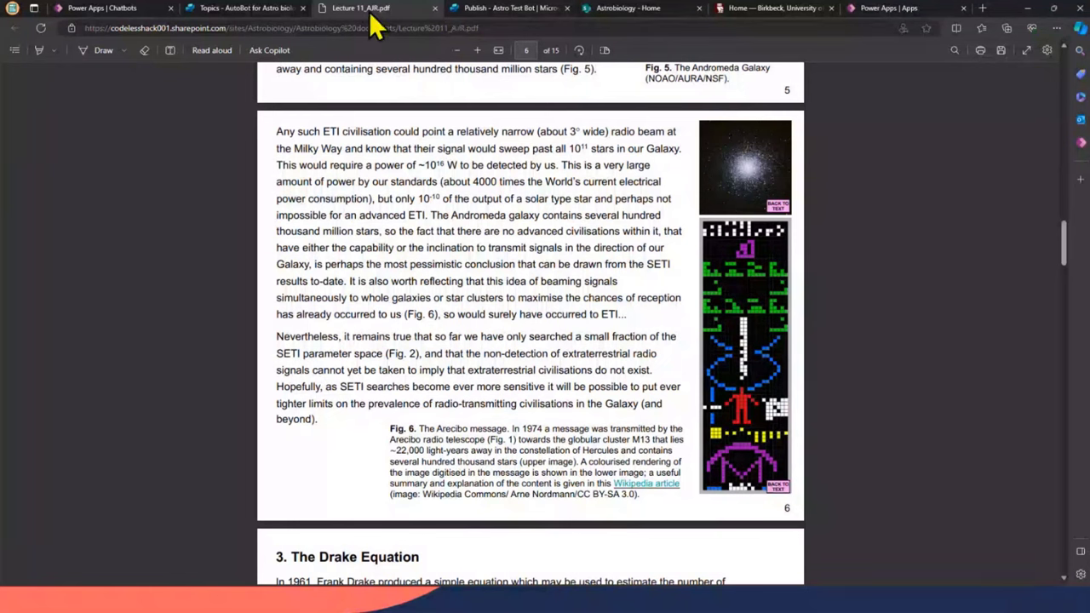
{"action": "left_click_drag", "start_coordinate": [366, 8], "coordinate": [175, 19]}
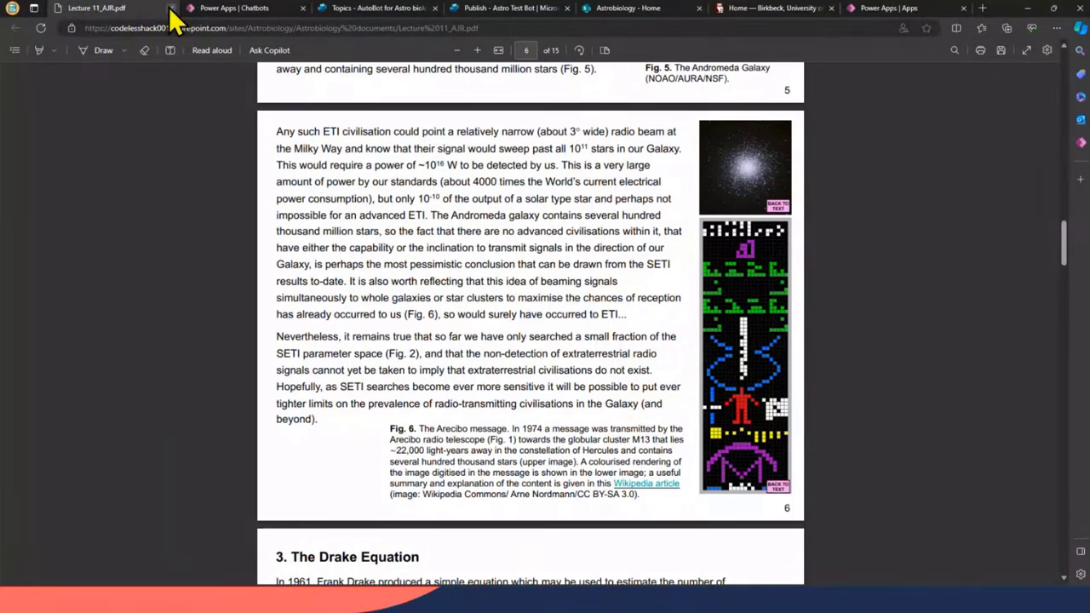
{"action": "left_click", "coordinate": [170, 7]}
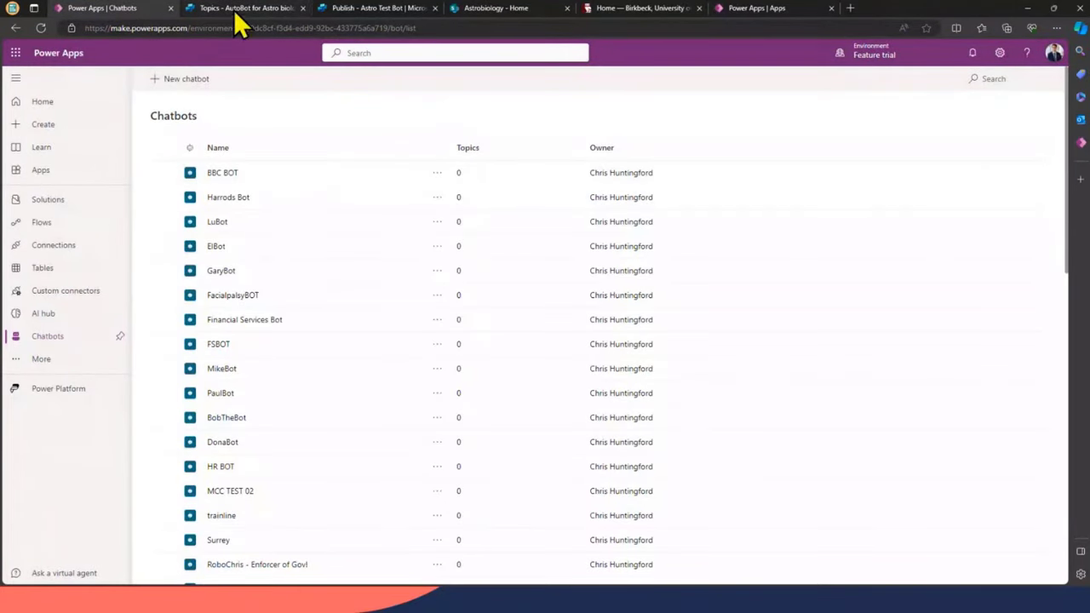
Create a blank tablet canvas app named 'copilot v56' from the Power Apps apps list
{"action": "left_click", "coordinate": [85, 170]}
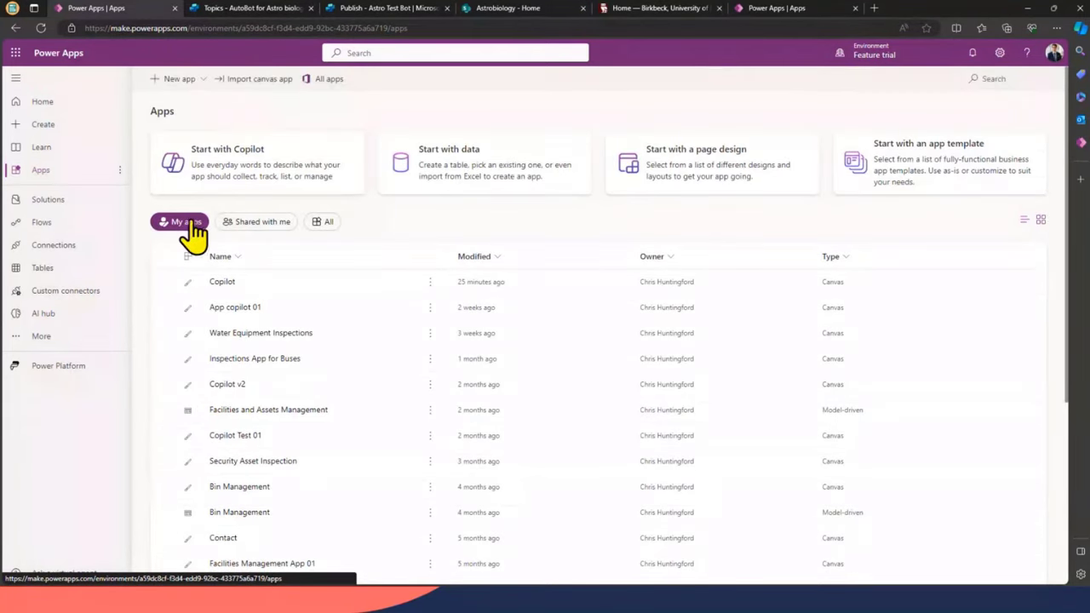
{"action": "left_click", "coordinate": [42, 124]}
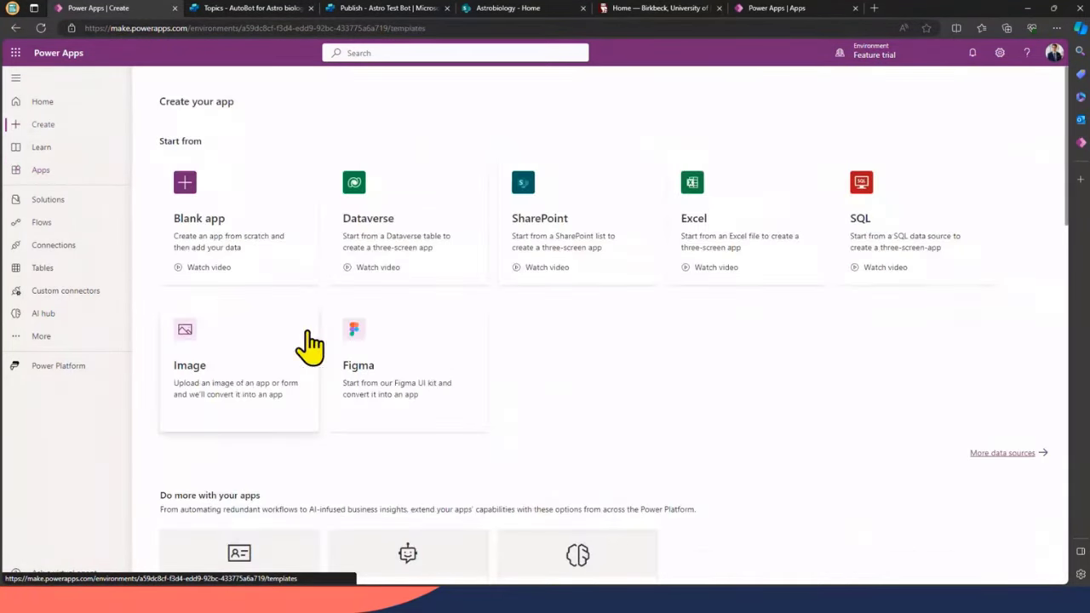
{"action": "scroll", "coordinate": [235, 284], "scroll_direction": "down", "scroll_amount": 1}
{"action": "left_click", "coordinate": [227, 170]}
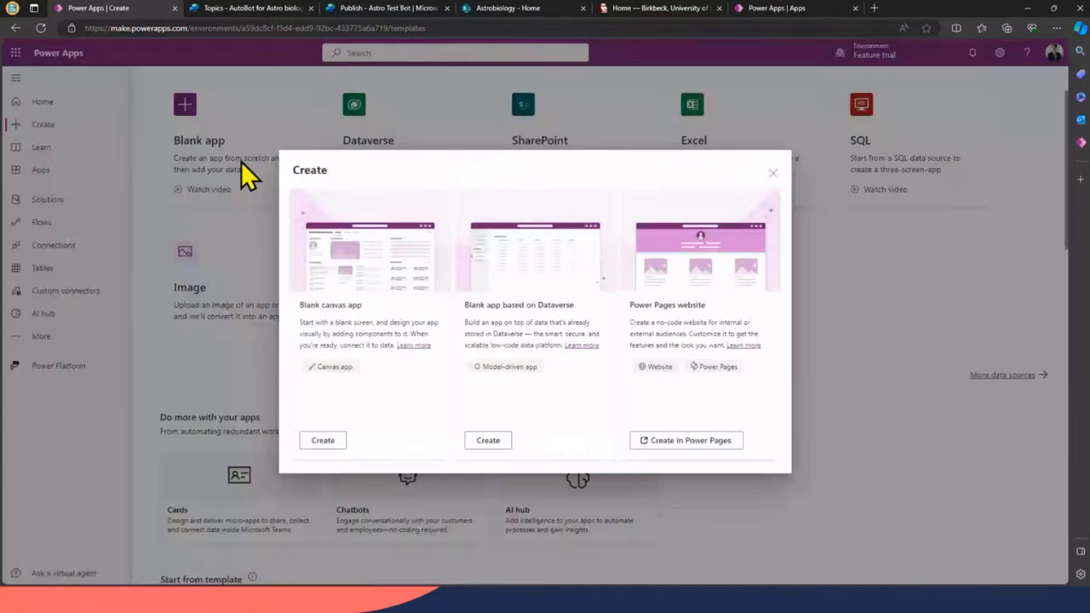
{"action": "left_click", "coordinate": [322, 440]}
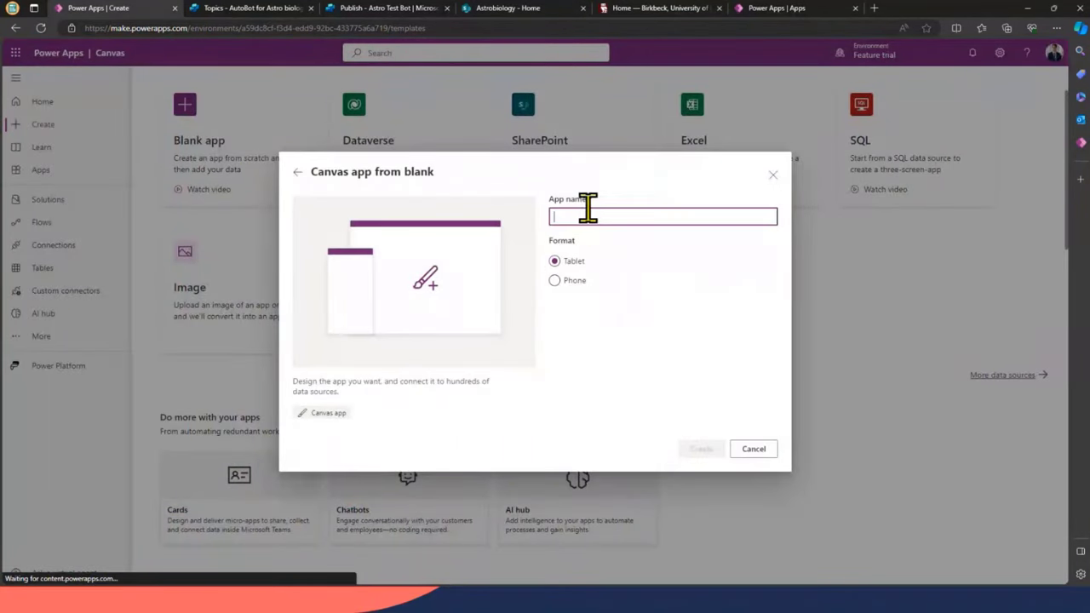
{"action": "type", "text": "copil"}
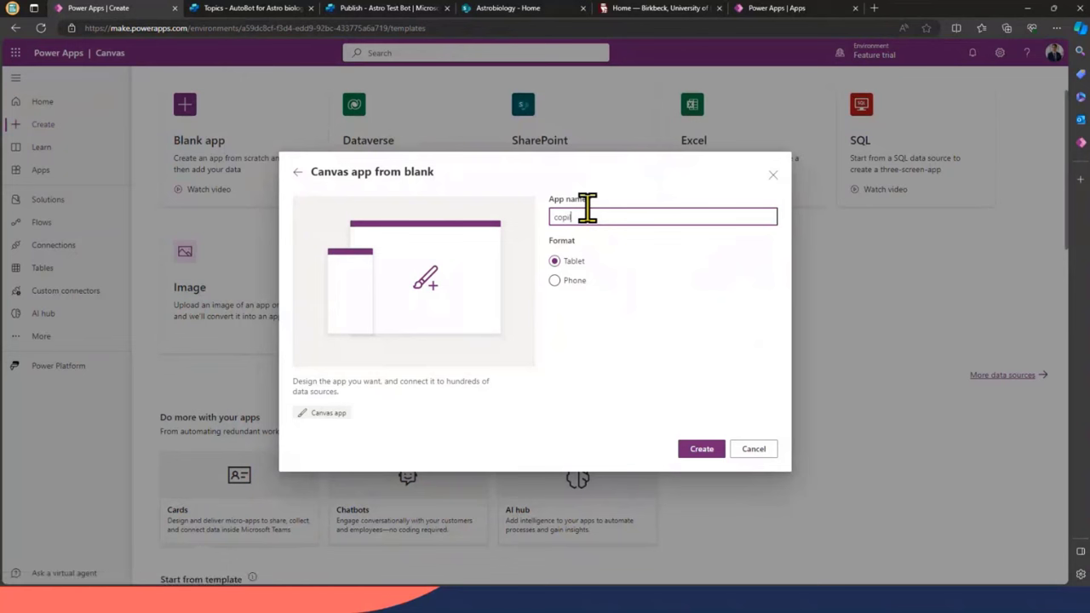
{"action": "type", "text": "ot v2"}
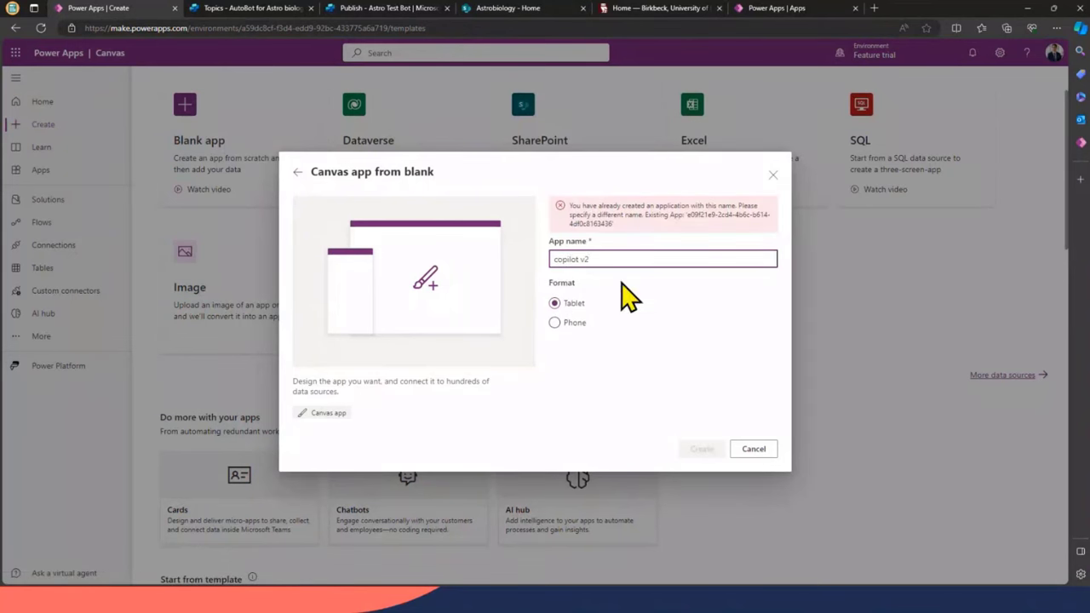
{"action": "key", "text": "BackSpace"}
{"action": "type", "text": "56"}
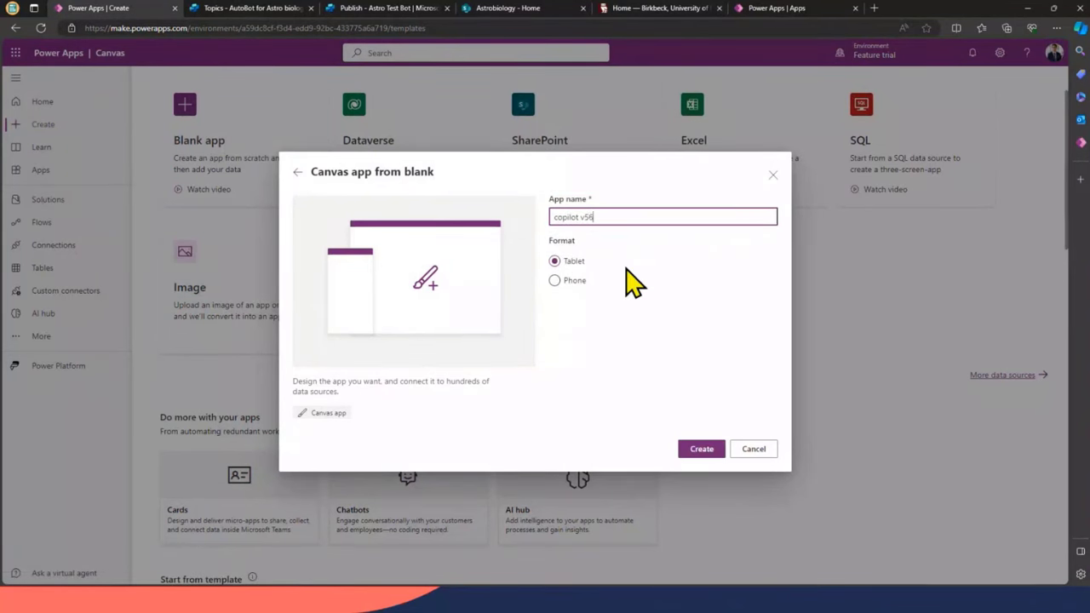
{"action": "left_click", "coordinate": [701, 449]}
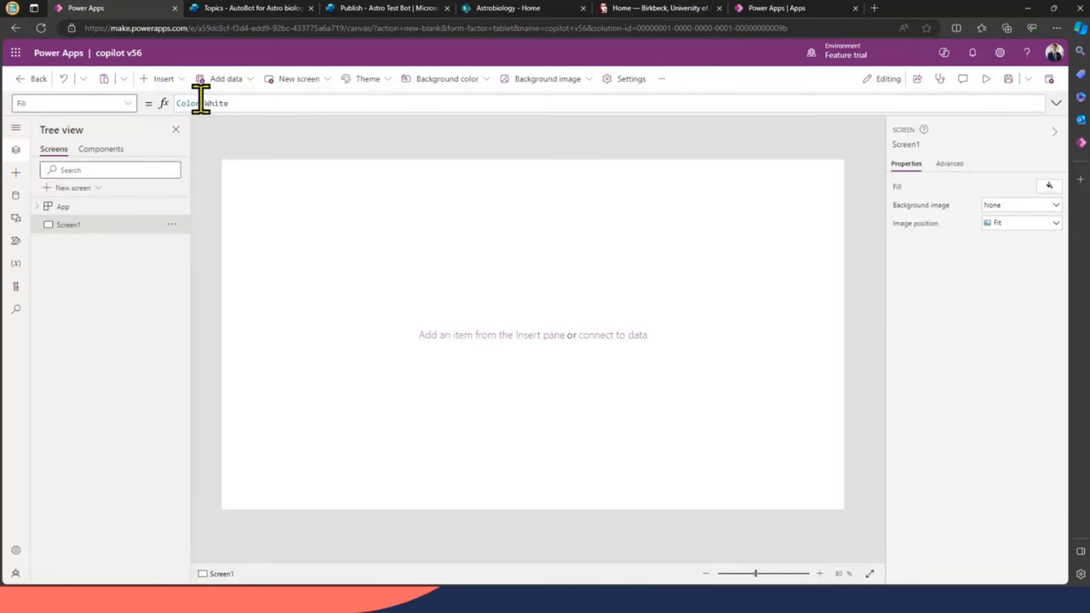
Insert a Chatbot (preview) control connected to AstroBot Test 1, positioned 0,0 and sized 1366x768
{"action": "left_click", "coordinate": [164, 79]}
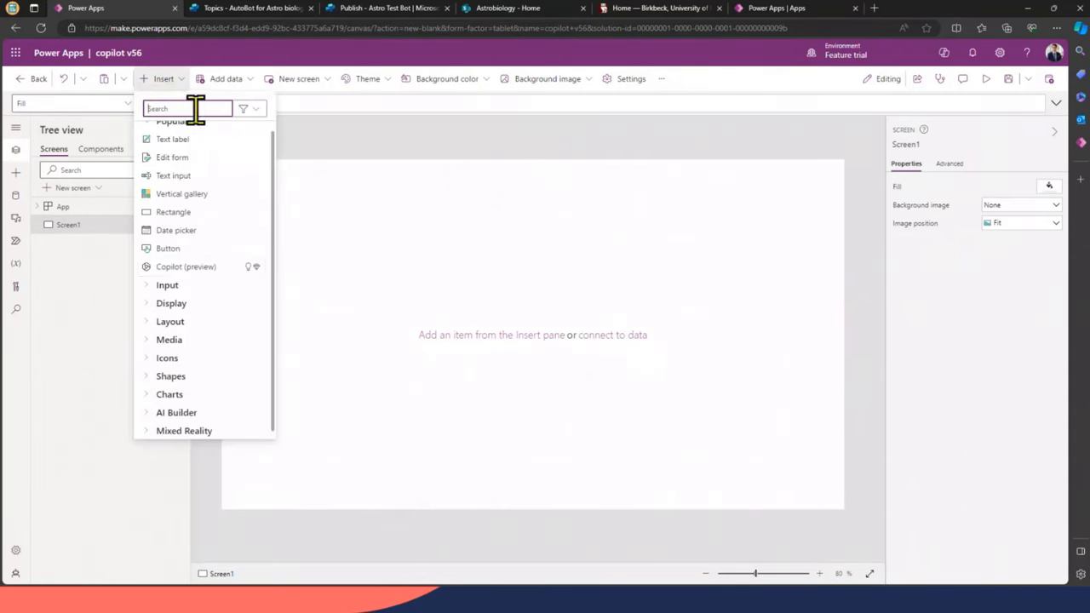
{"action": "type", "text": "bot"}
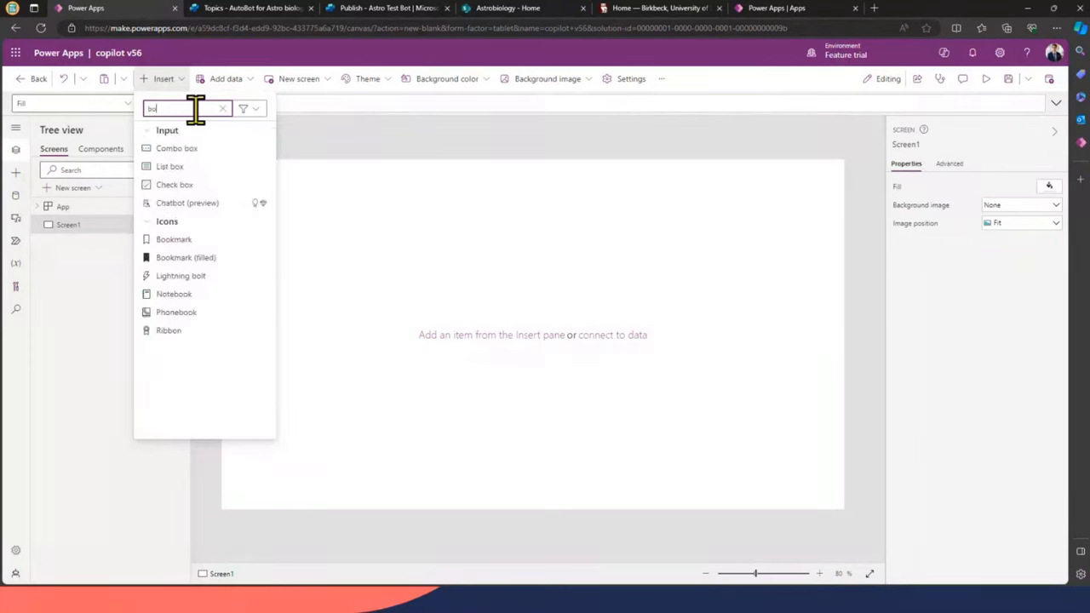
{"action": "left_click", "coordinate": [198, 155]}
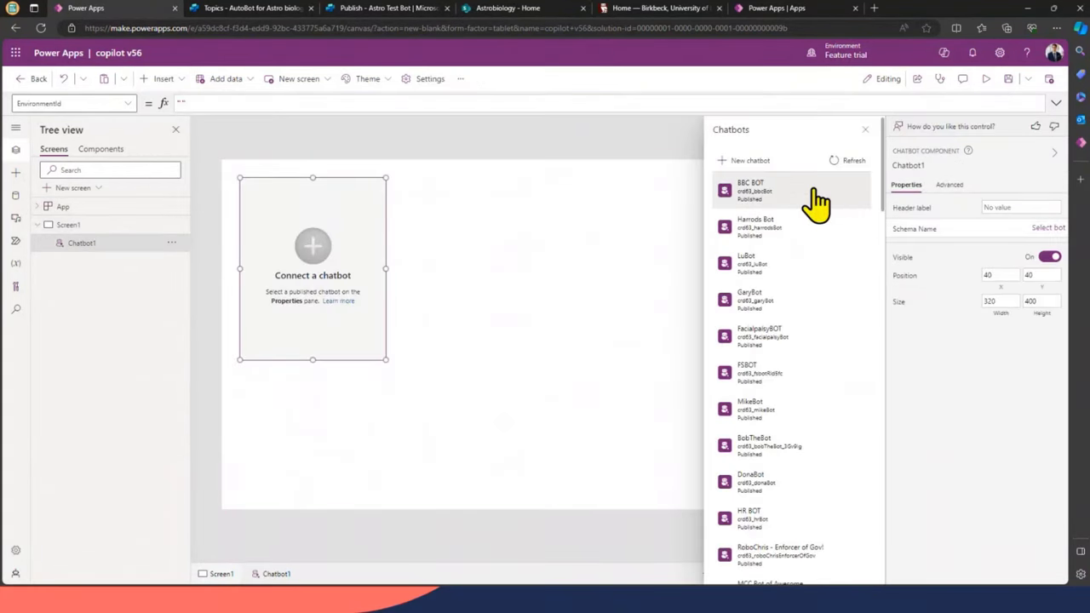
{"action": "scroll", "coordinate": [801, 264], "scroll_direction": "down", "scroll_amount": 5}
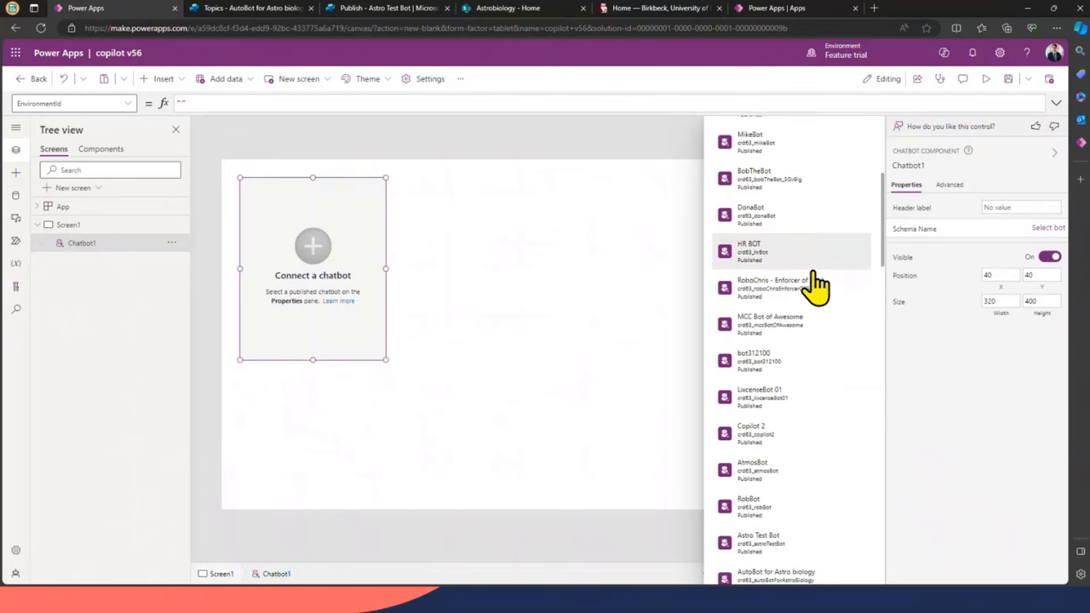
{"action": "scroll", "coordinate": [800, 281], "scroll_direction": "down", "scroll_amount": 5}
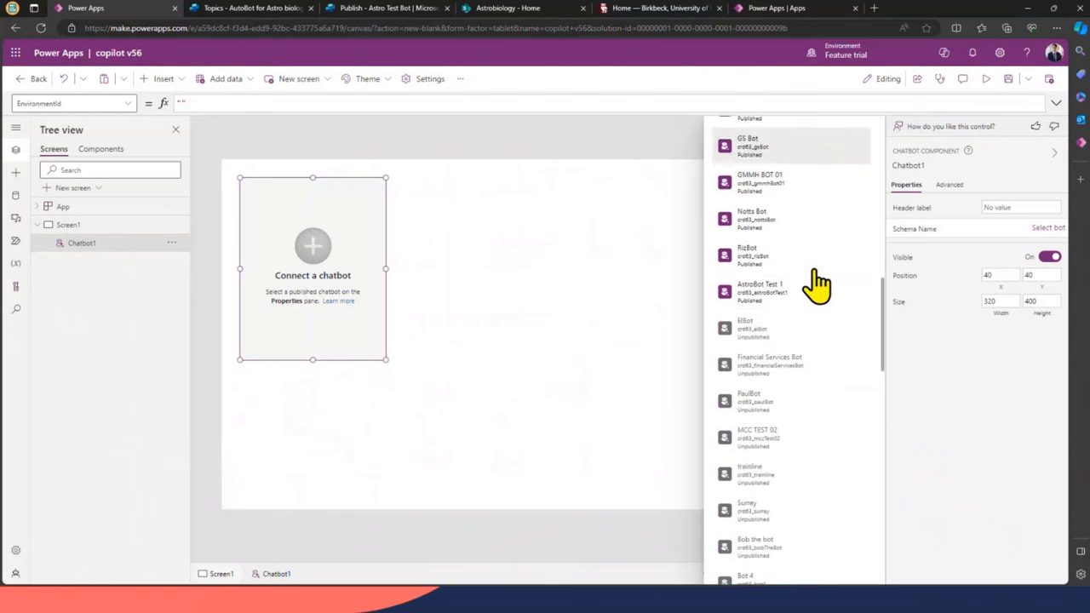
{"action": "left_click", "coordinate": [775, 292]}
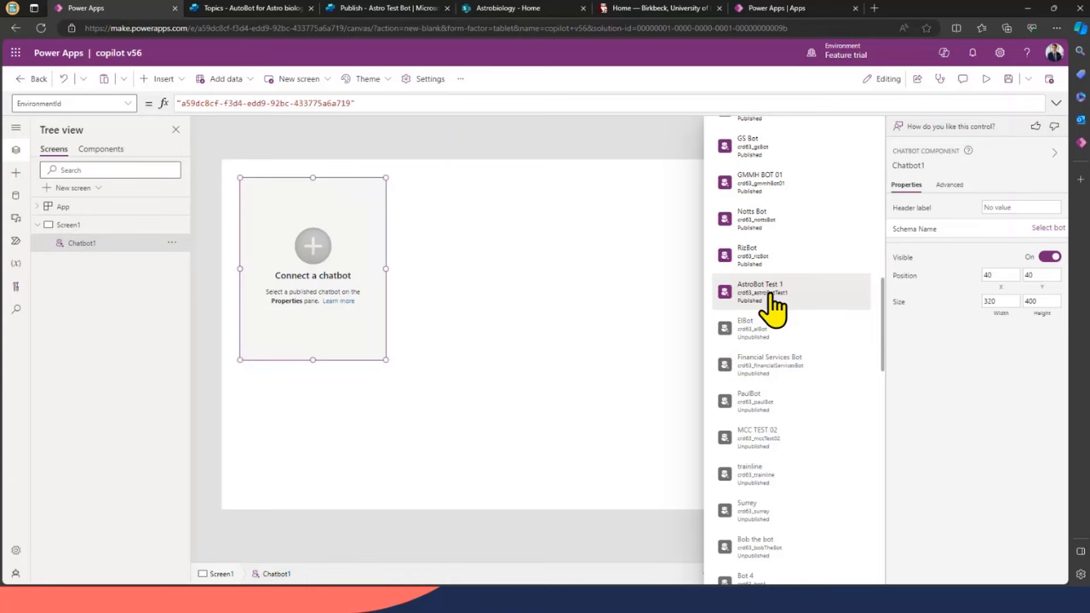
{"action": "left_click_drag", "start_coordinate": [262, 207], "coordinate": [223, 177]}
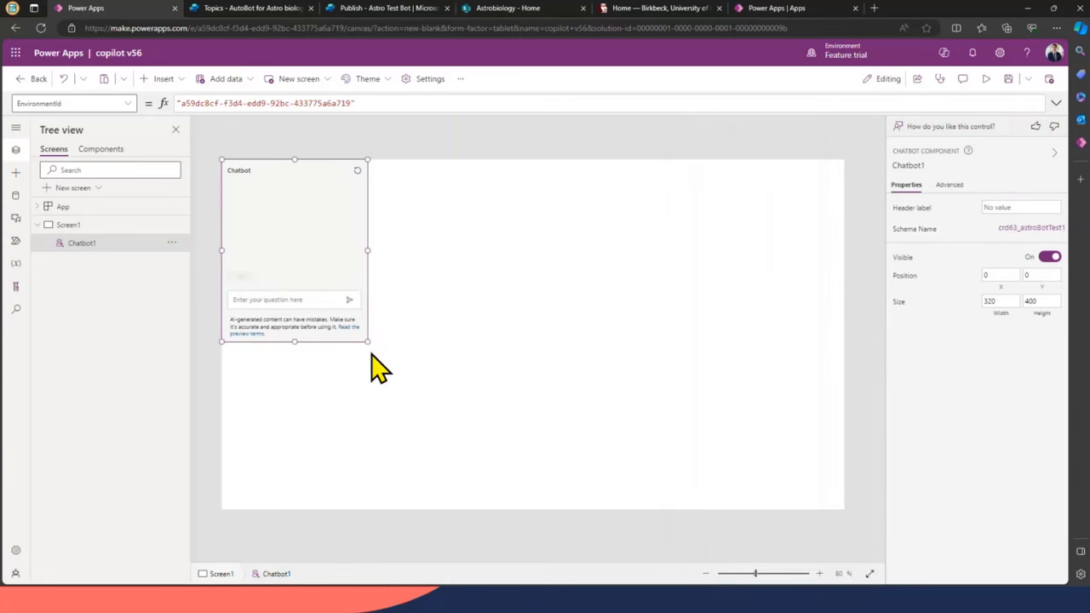
{"action": "left_click_drag", "start_coordinate": [368, 343], "coordinate": [843, 509]}
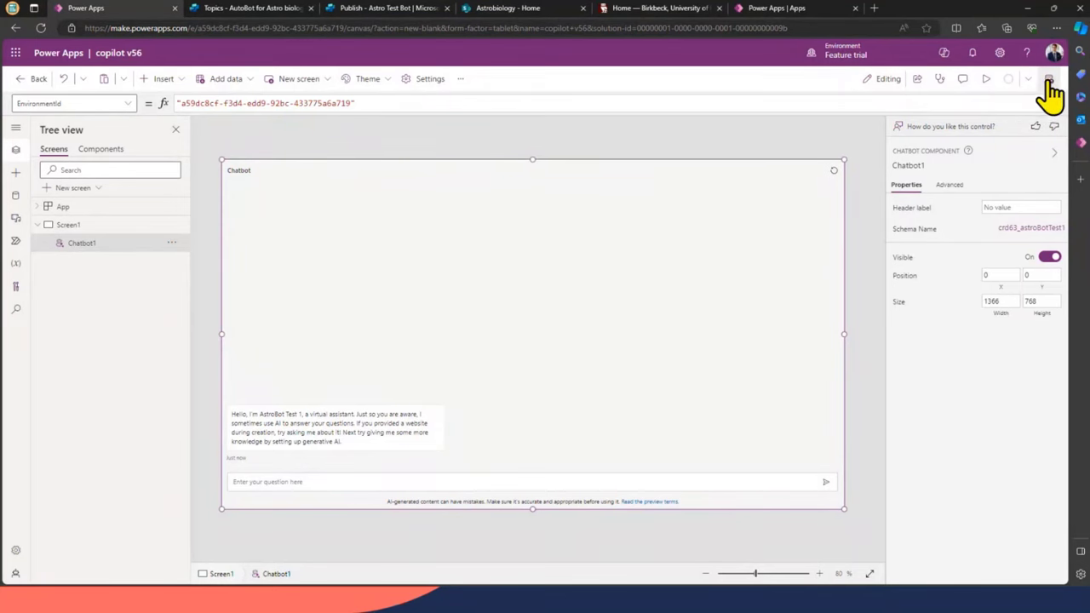
Save the app, dismiss the read-only warning, and switch browser tabs
{"action": "left_click", "coordinate": [1049, 81]}
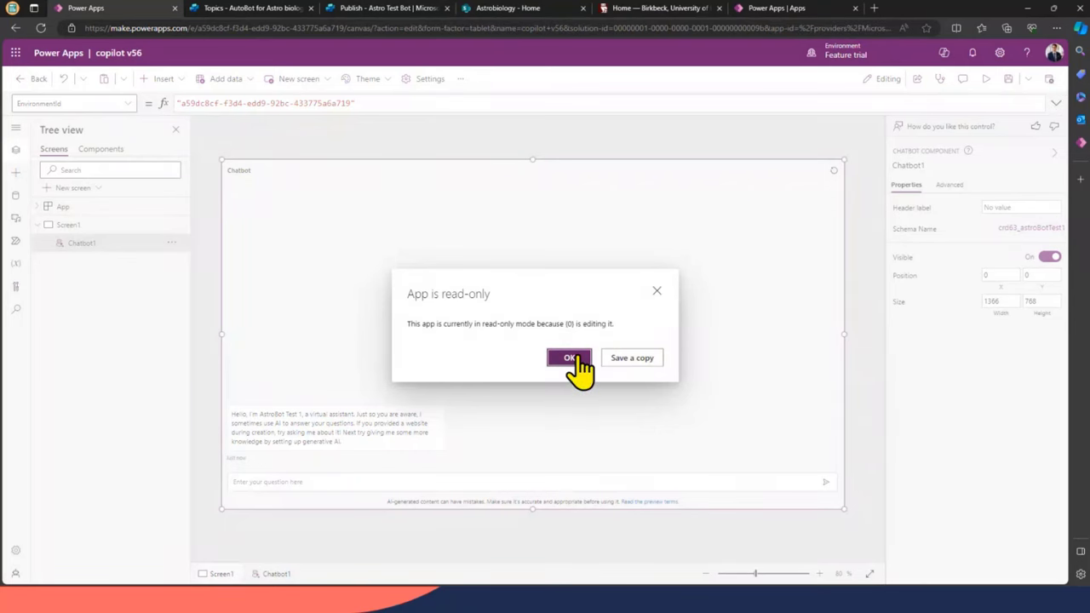
{"action": "left_click", "coordinate": [569, 358]}
{"action": "left_click", "coordinate": [724, 136]}
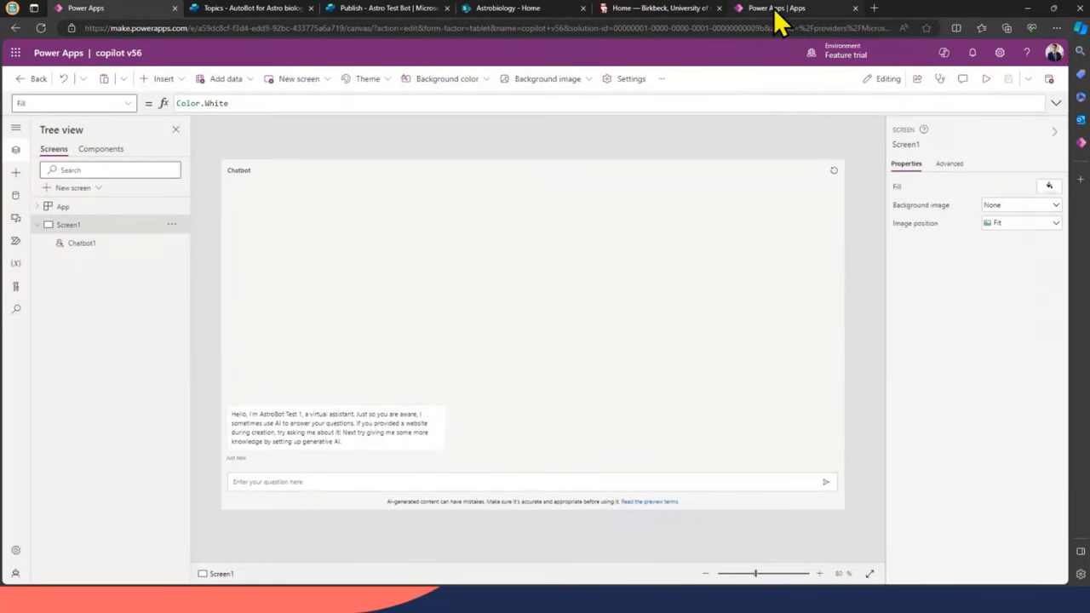
{"action": "left_click", "coordinate": [660, 7]}
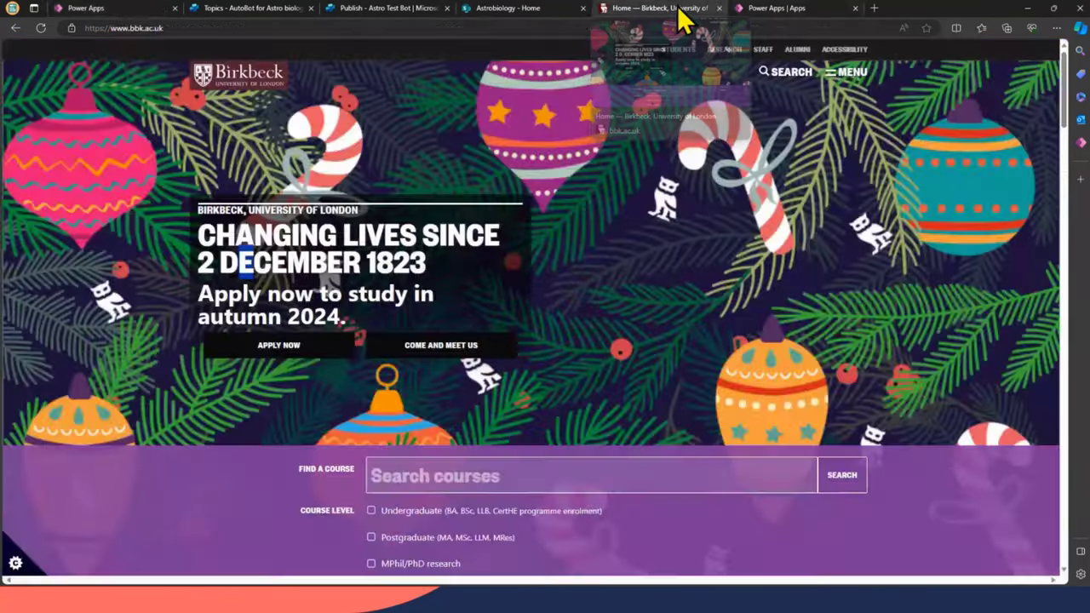
Bring up the Astrobiology SharePoint site maximized and start editing the page
{"action": "left_click", "coordinate": [389, 7]}
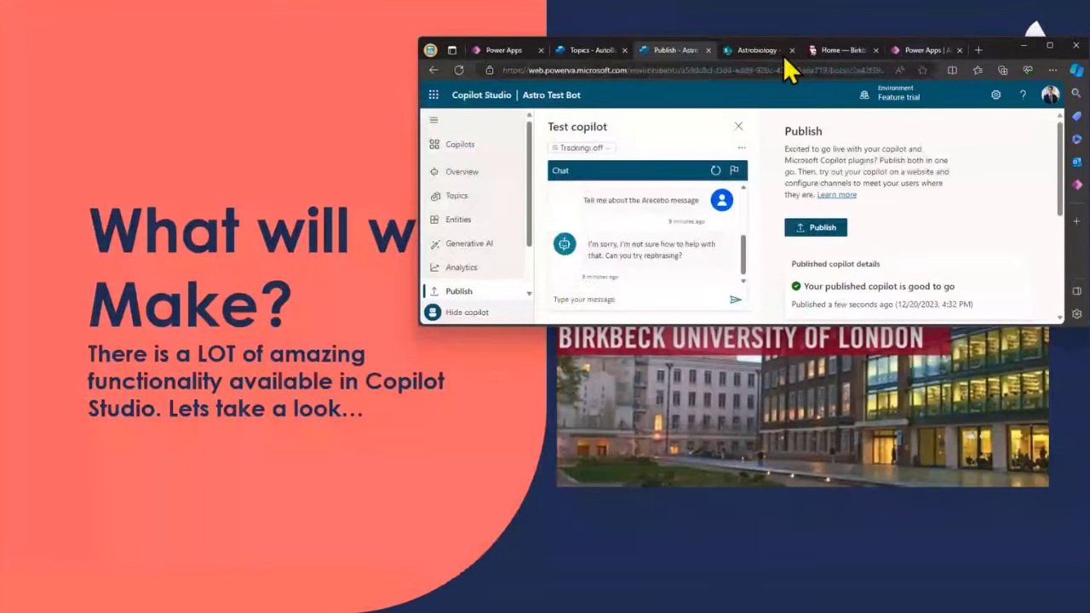
{"action": "left_click", "coordinate": [756, 50]}
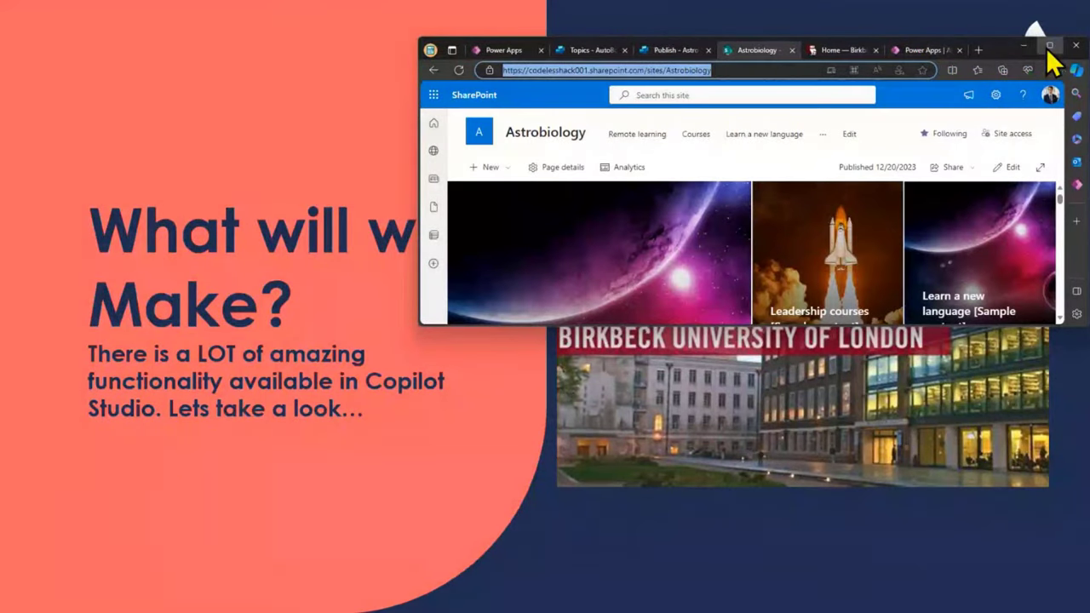
{"action": "left_click", "coordinate": [1049, 45]}
{"action": "scroll", "coordinate": [617, 332], "scroll_direction": "down", "scroll_amount": 5}
{"action": "scroll", "coordinate": [617, 332], "scroll_direction": "up", "scroll_amount": 2}
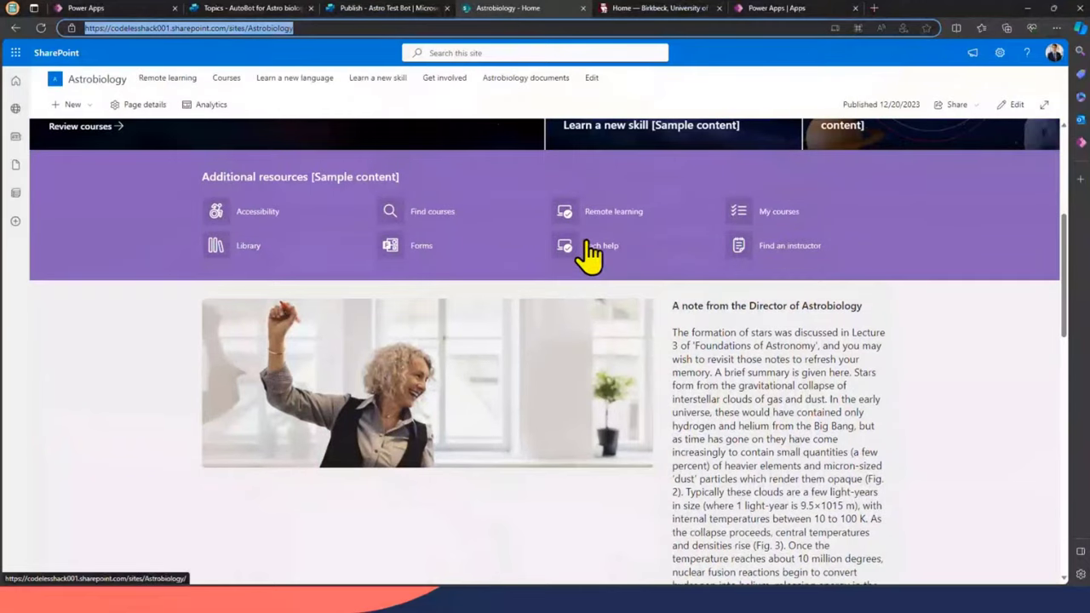
{"action": "left_click", "coordinate": [1013, 104]}
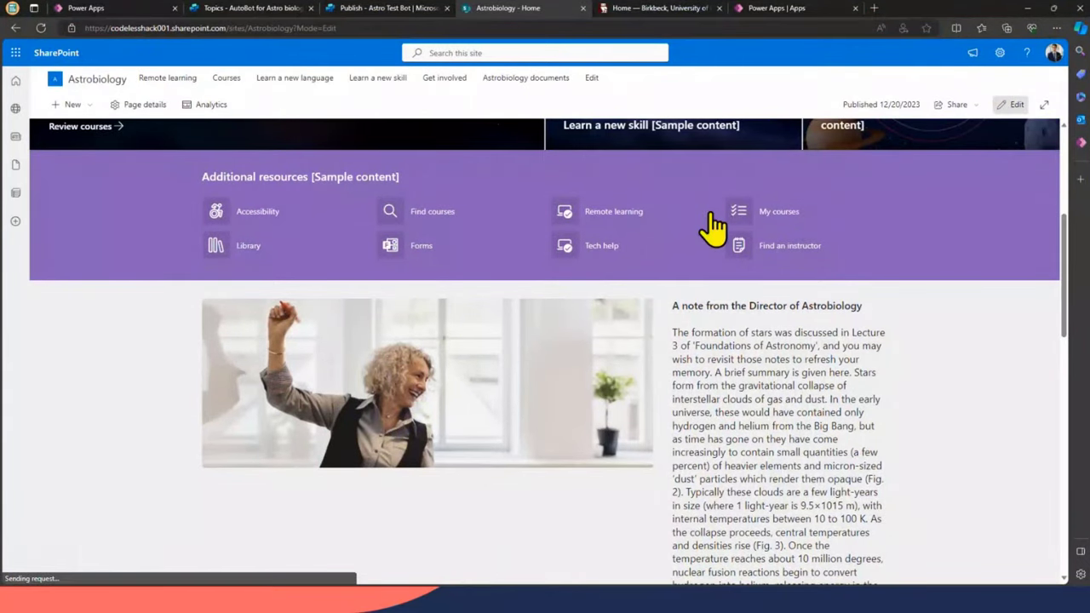
{"action": "scroll", "coordinate": [586, 222], "scroll_direction": "up", "scroll_amount": 2}
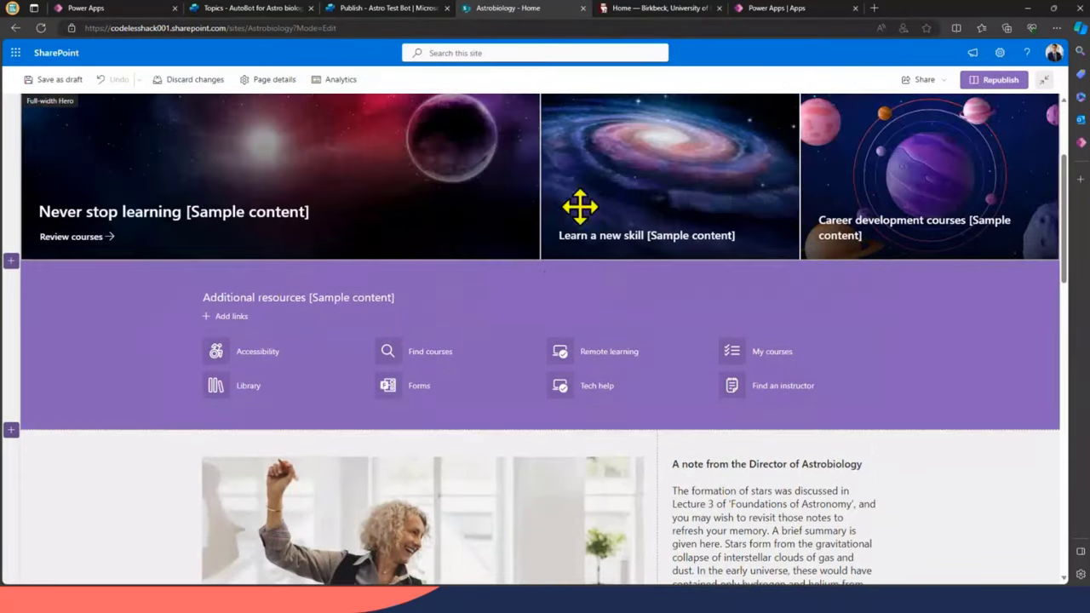
Add a Microsoft PowerApps web part below the Quick links, then show the Power Apps apps list
{"action": "left_click", "coordinate": [540, 422]}
{"action": "left_click", "coordinate": [429, 286]}
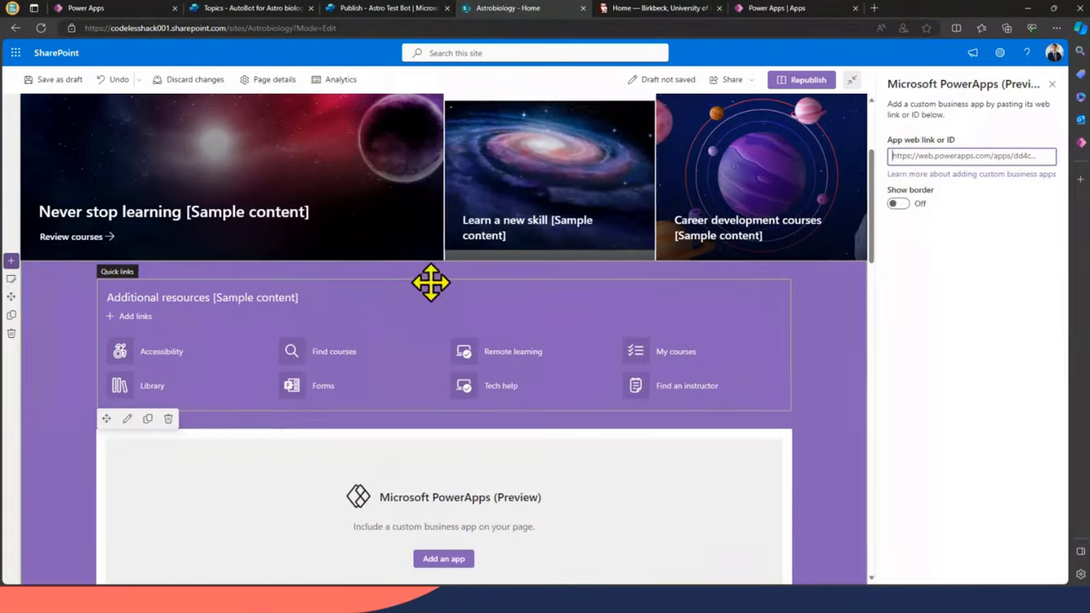
{"action": "left_click", "coordinate": [777, 7]}
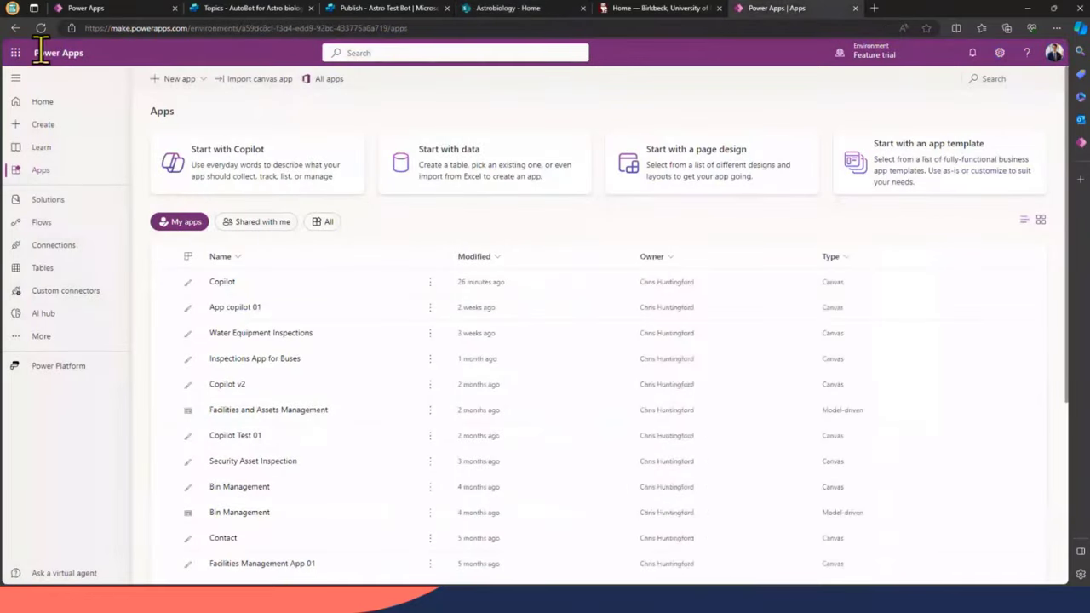
Open the Copilot app's Details page and begin selecting its web link
{"action": "left_click", "coordinate": [430, 282]}
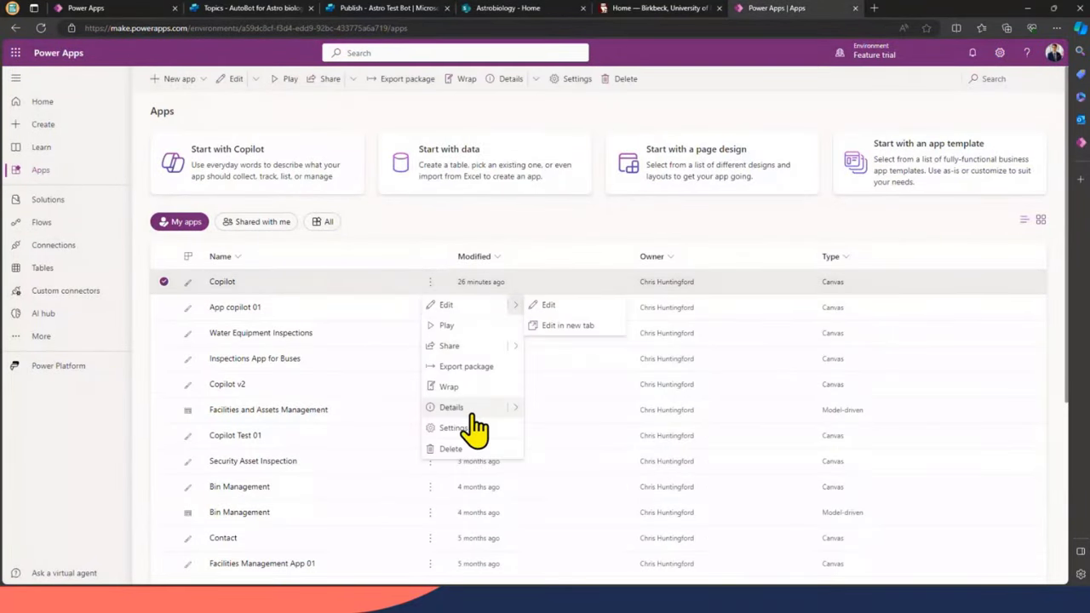
{"action": "left_click", "coordinate": [451, 407]}
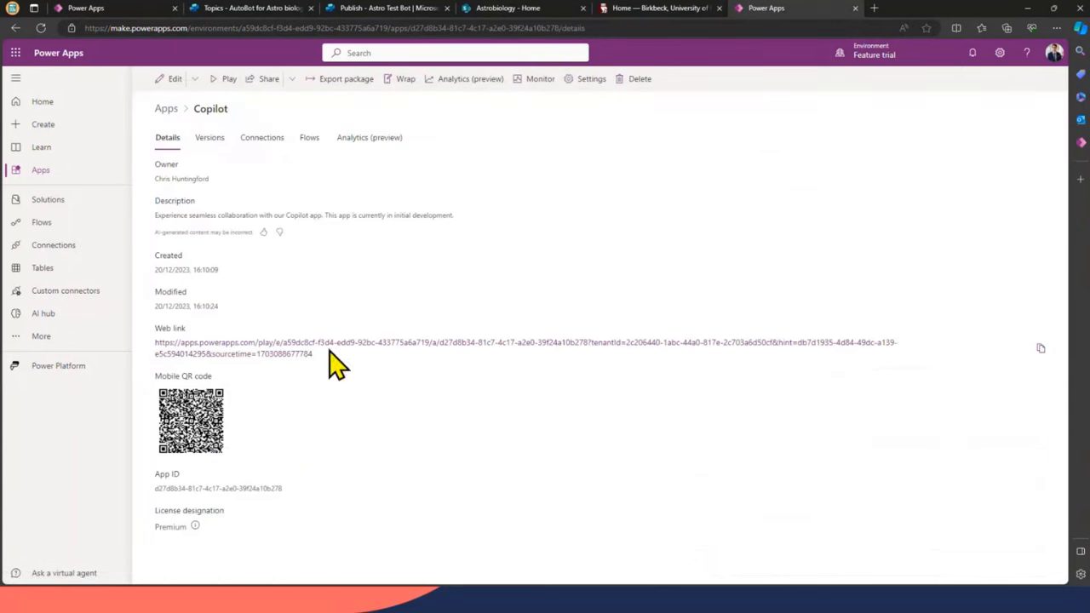
{"action": "left_click_drag", "start_coordinate": [340, 348], "coordinate": [85, 340]}
{"action": "left_click", "coordinate": [41, 335]}
Select the full web link URL and return to the Astrobiology SharePoint page
{"action": "left_click", "coordinate": [349, 375]}
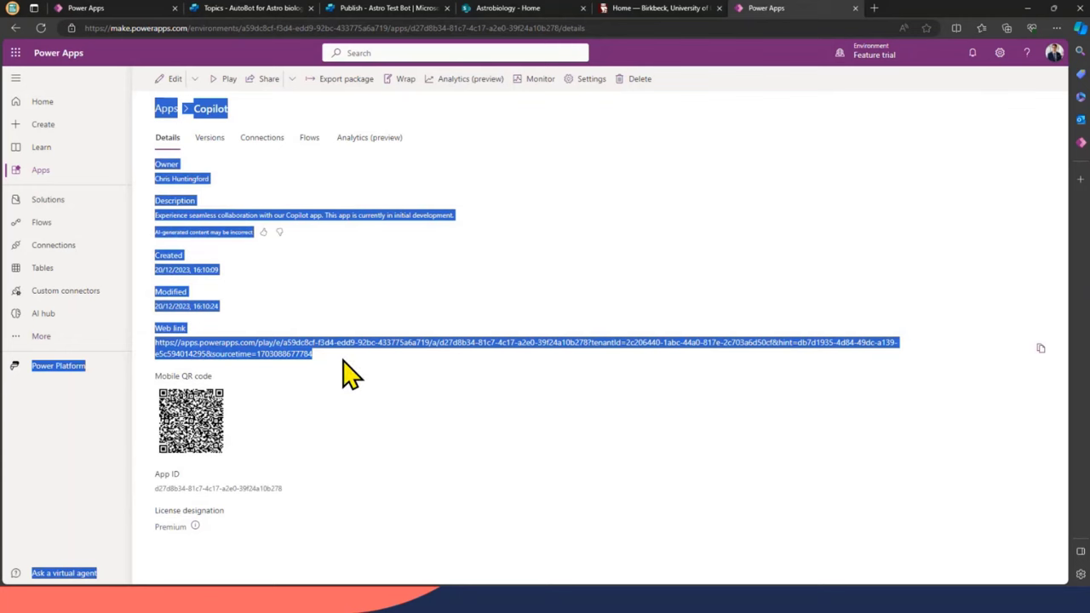
{"action": "left_click", "coordinate": [324, 323]}
{"action": "left_click_drag", "start_coordinate": [340, 354], "coordinate": [156, 344]}
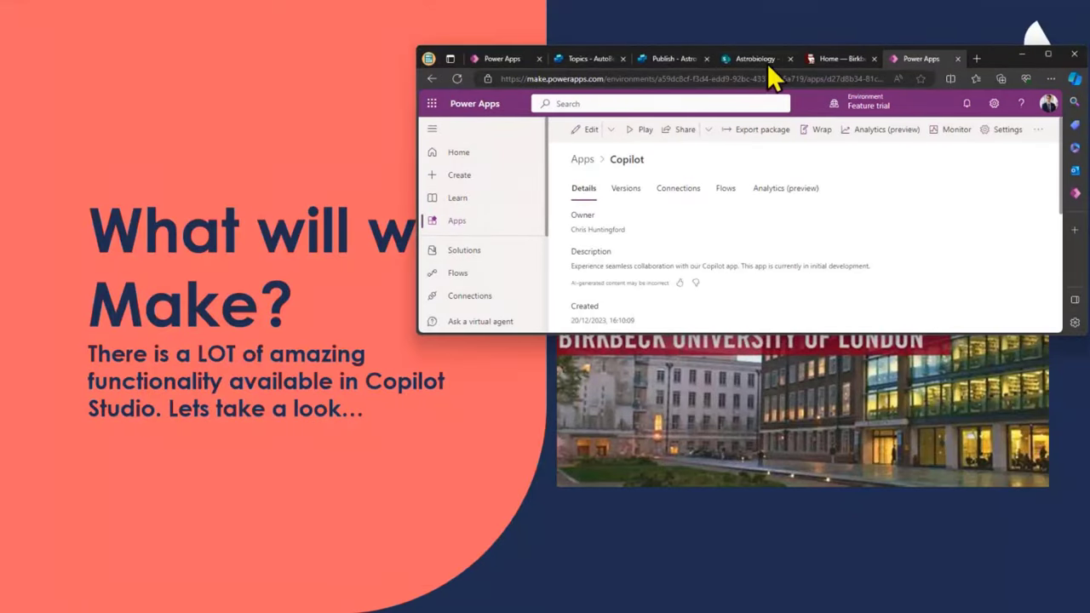
{"action": "left_click", "coordinate": [928, 24]}
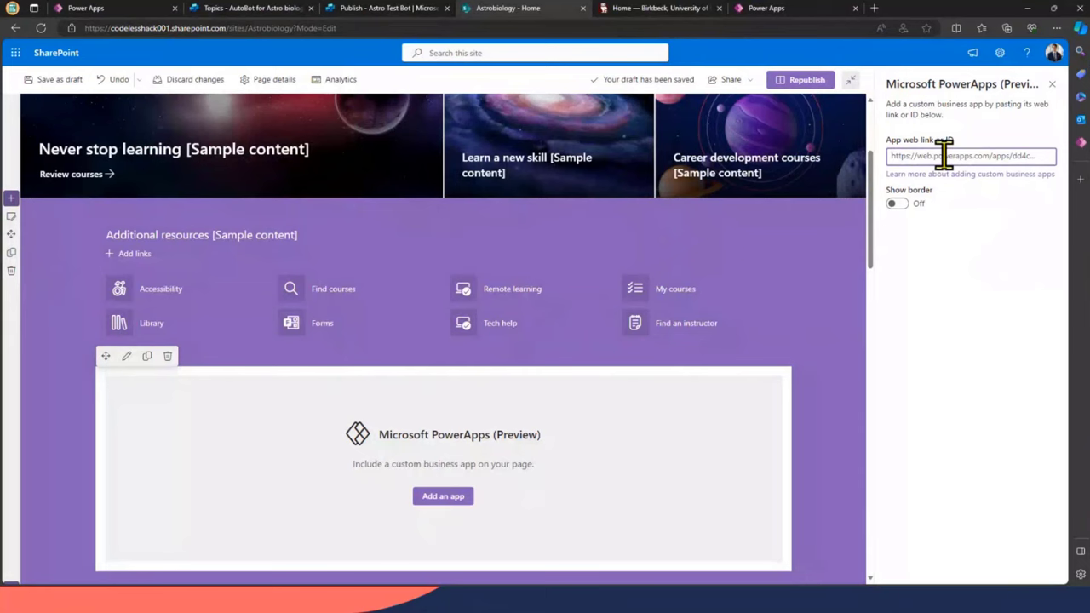
Paste the app web link into the PowerApps web part and republish the page
{"action": "key", "text": "ctrl+v"}
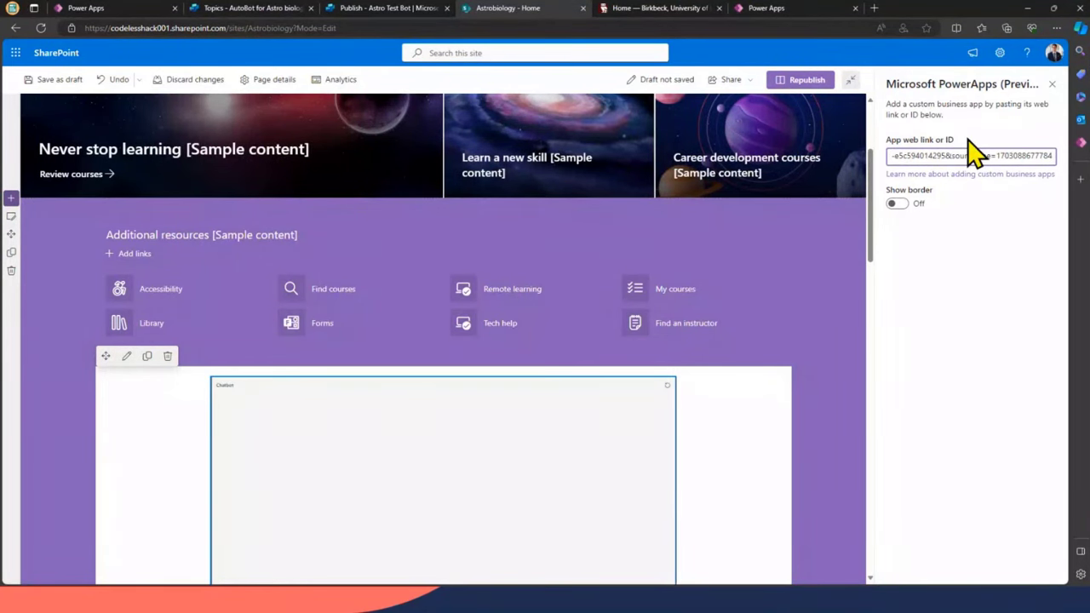
{"action": "left_click", "coordinate": [1052, 83]}
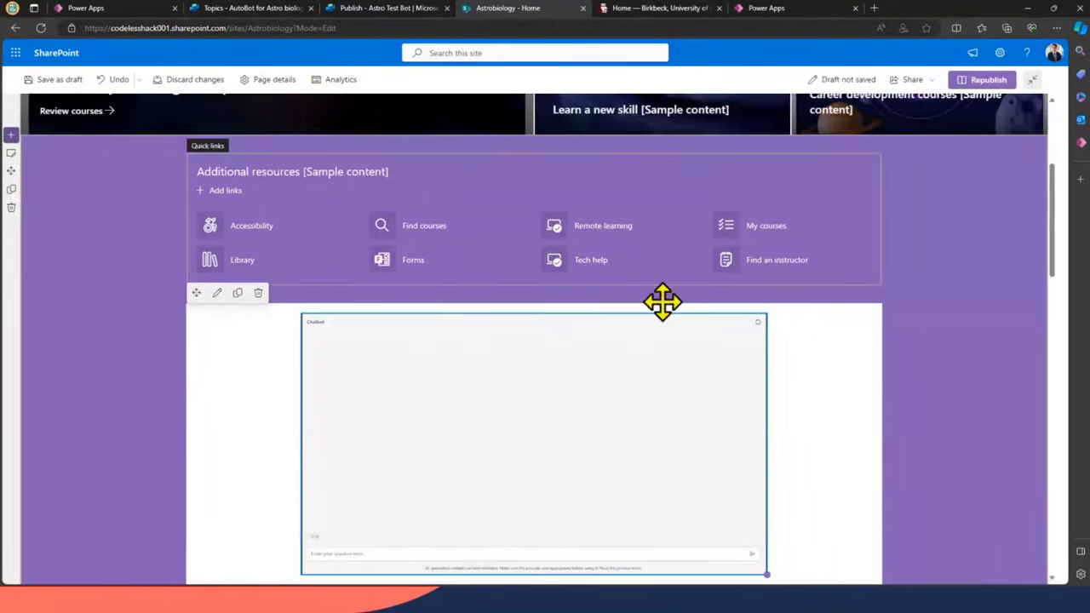
{"action": "scroll", "coordinate": [766, 256], "scroll_direction": "up", "scroll_amount": 2}
{"action": "left_click", "coordinate": [989, 79]}
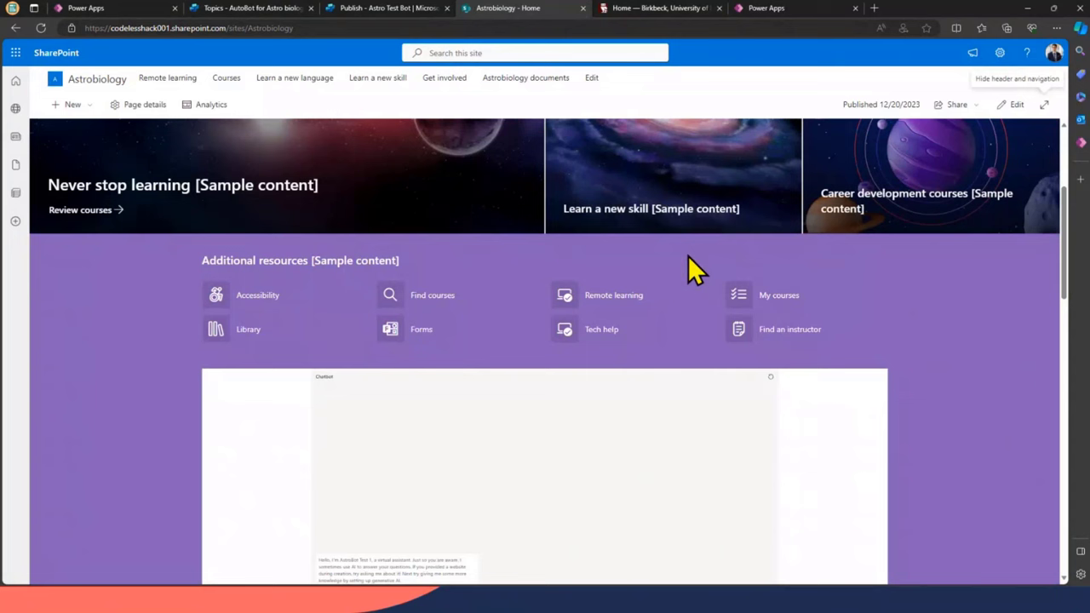
{"action": "scroll", "coordinate": [801, 324], "scroll_direction": "down", "scroll_amount": 2}
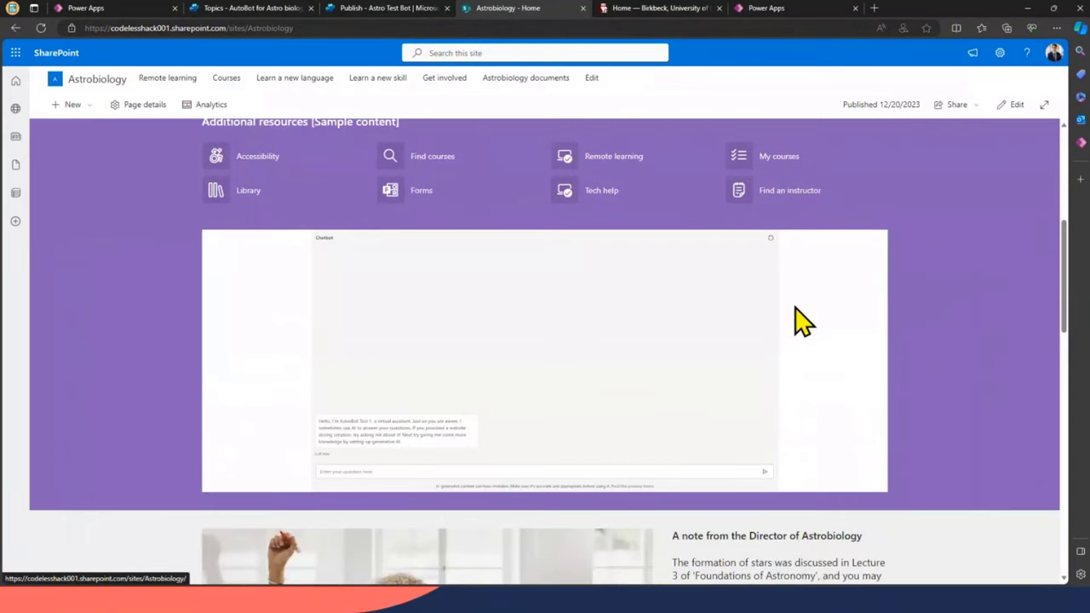
Ask the embedded chatbot to tell you about the Arecibo message
{"action": "left_click", "coordinate": [342, 472]}
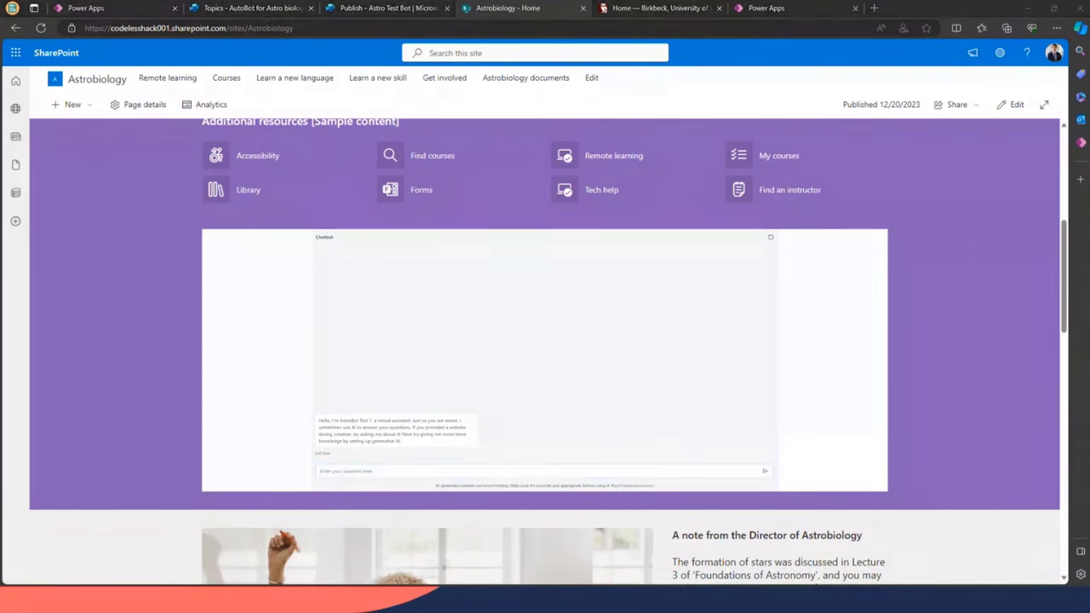
{"action": "left_click", "coordinate": [372, 469]}
{"action": "key", "text": "ctrl+v"}
{"action": "key", "text": "Return"}
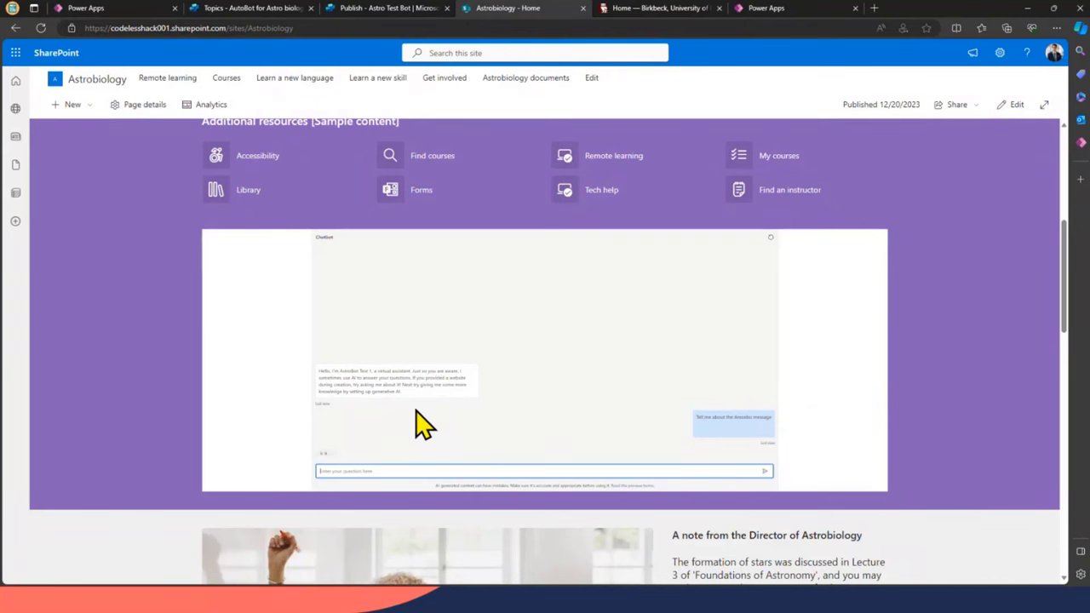
Open the cited Lecture 11_AIR.pdf from the chatbot's answer
{"action": "left_click", "coordinate": [397, 443]}
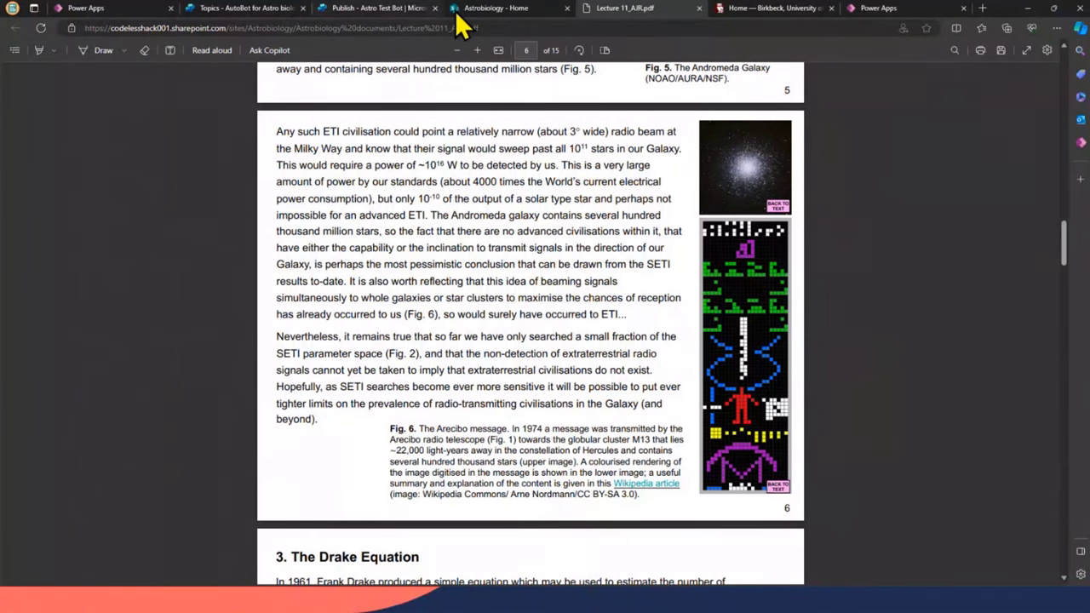
Return to Copilot Studio and stay on the current page when prompted to leave
{"action": "left_click", "coordinate": [247, 8]}
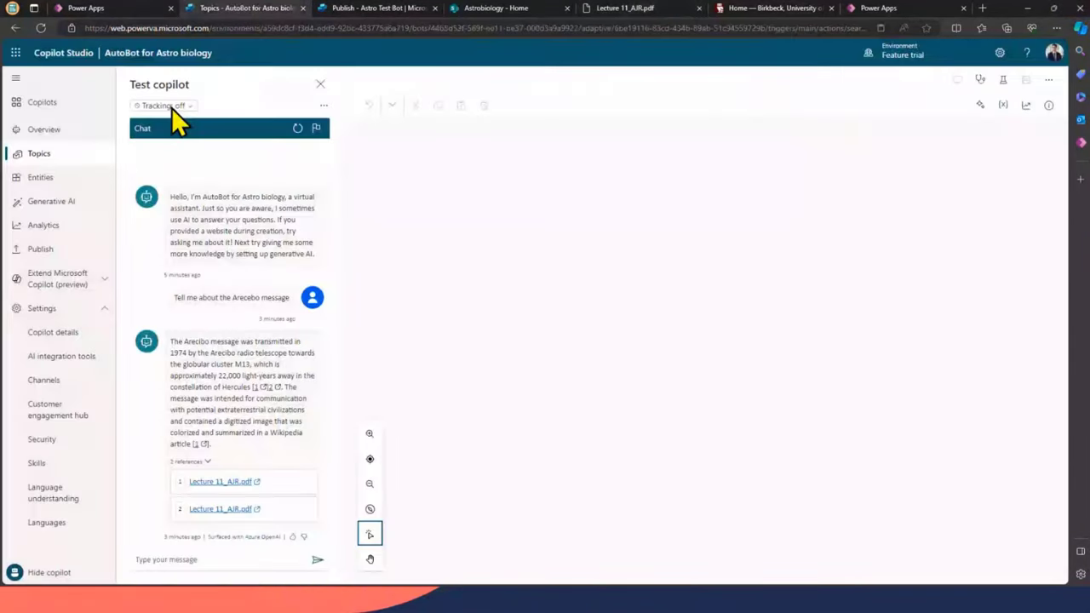
{"action": "left_click", "coordinate": [40, 225]}
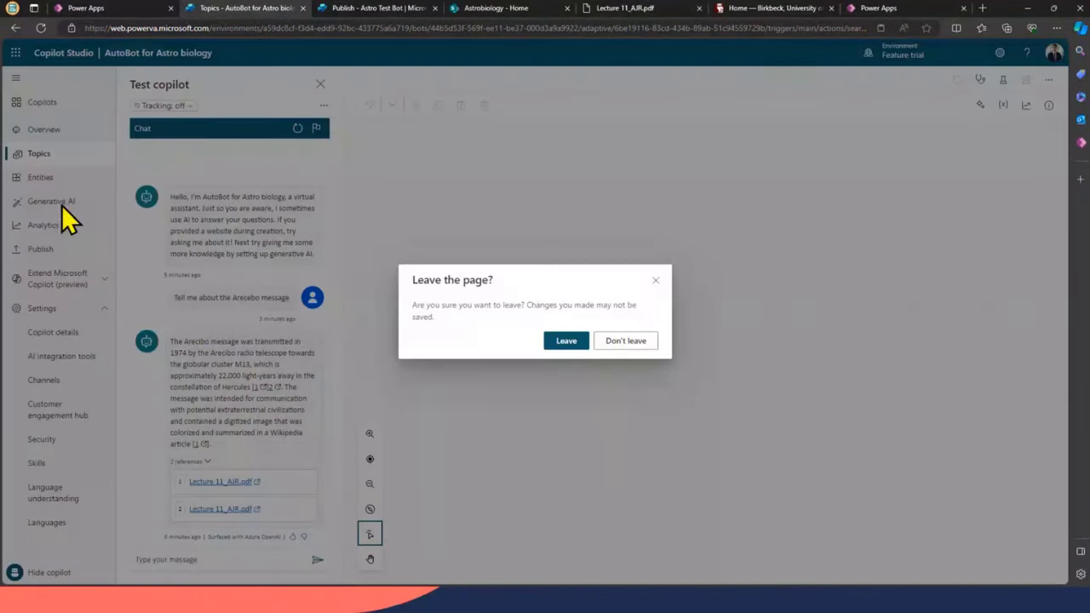
{"action": "left_click", "coordinate": [625, 341]}
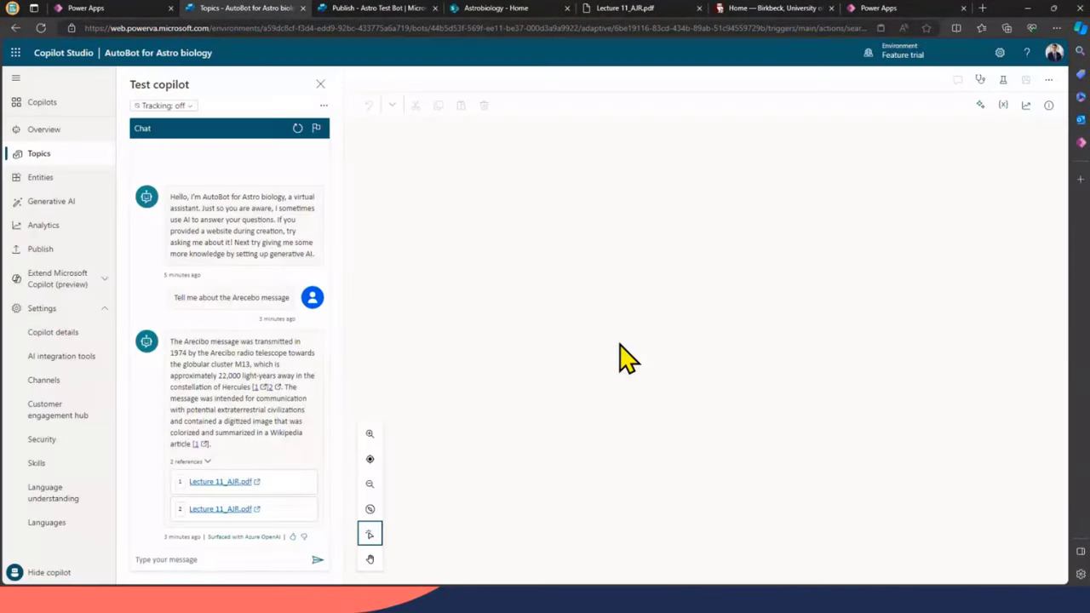
Leave to the Generative AI settings, then move on to Language understanding settings
{"action": "left_click", "coordinate": [51, 201]}
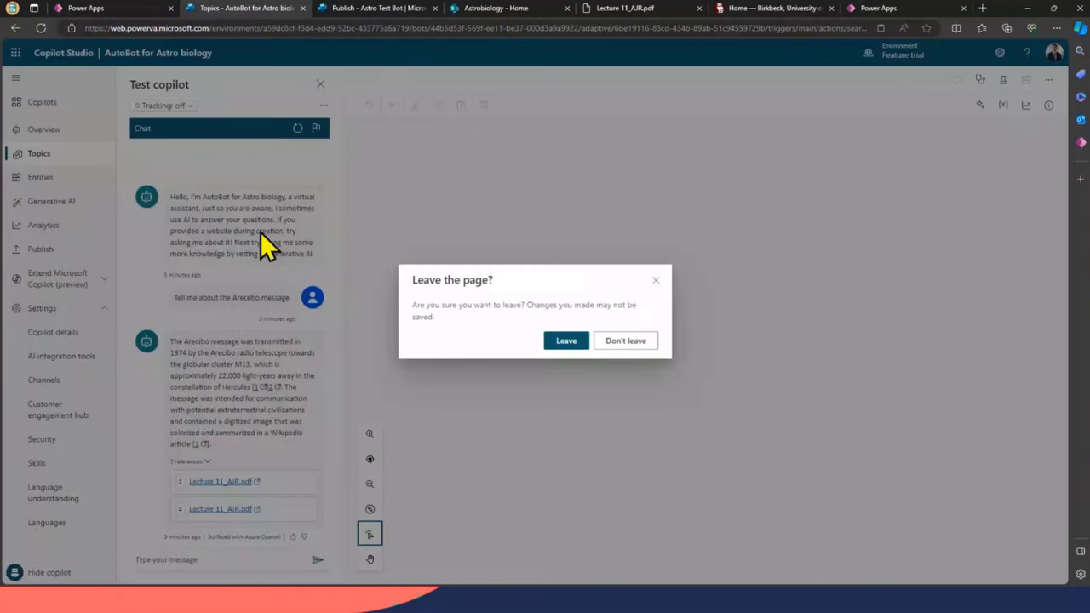
{"action": "left_click", "coordinate": [565, 340]}
{"action": "scroll", "coordinate": [573, 341], "scroll_direction": "down", "scroll_amount": 1}
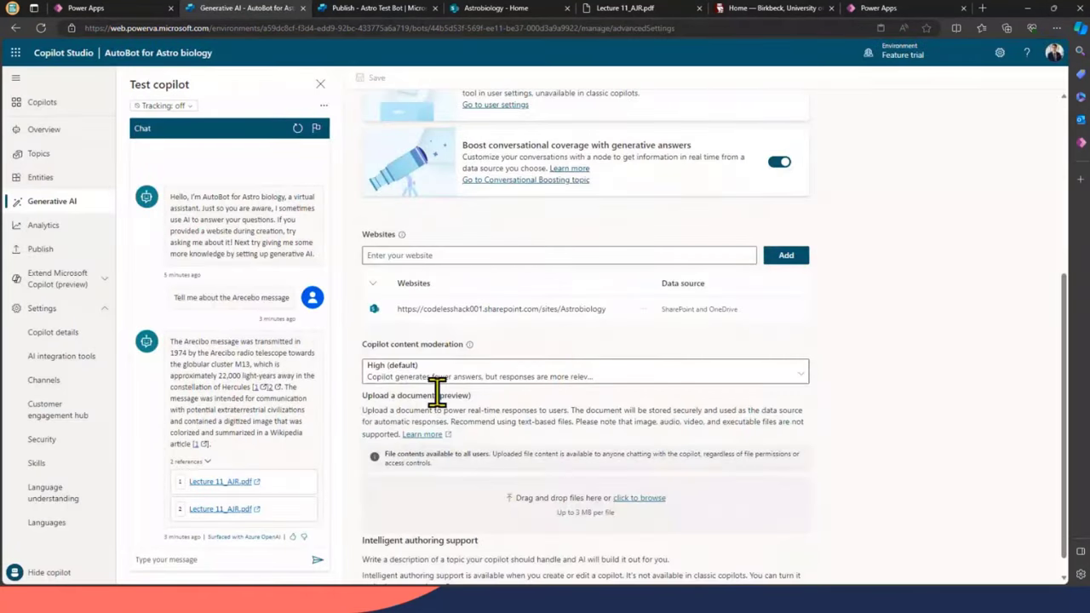
{"action": "scroll", "coordinate": [472, 400], "scroll_direction": "down", "scroll_amount": 1}
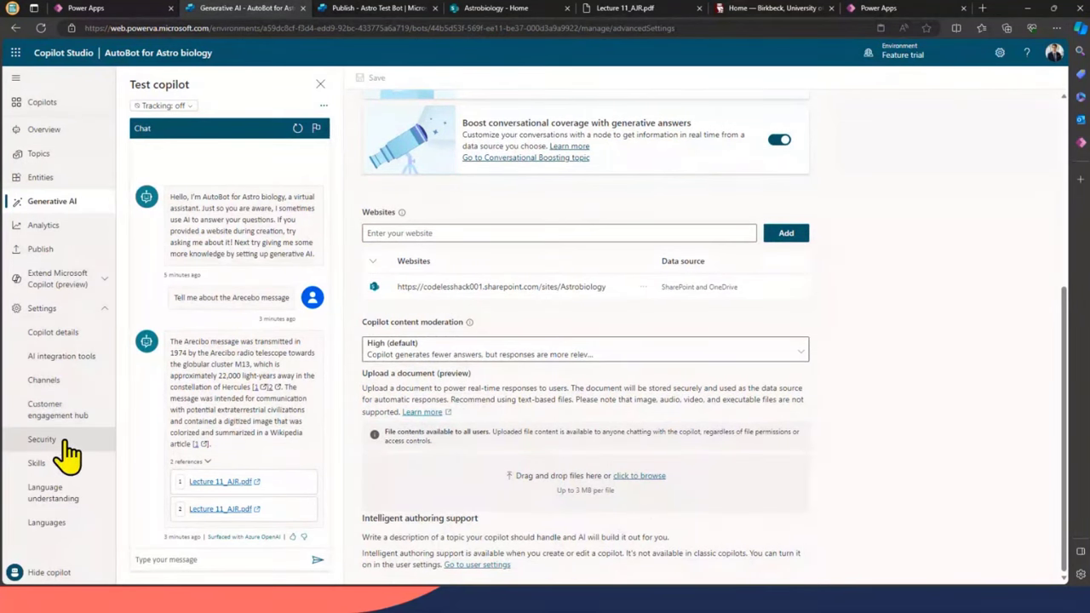
{"action": "left_click", "coordinate": [53, 494]}
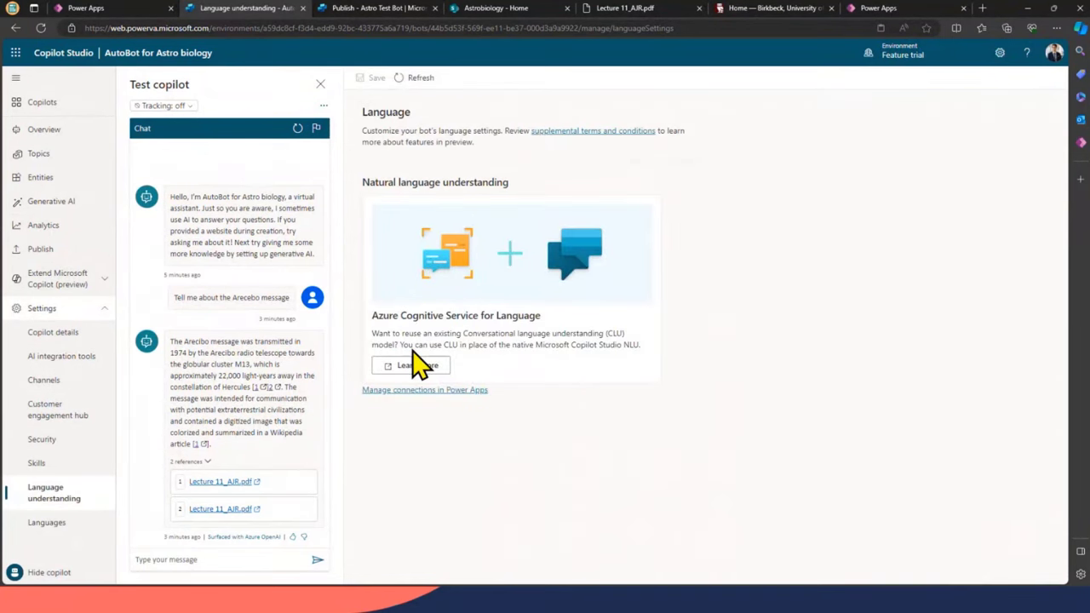
Browse the Add Languages list without adding any, then expand Extend Microsoft Copilot (preview)
{"action": "left_click", "coordinate": [47, 522]}
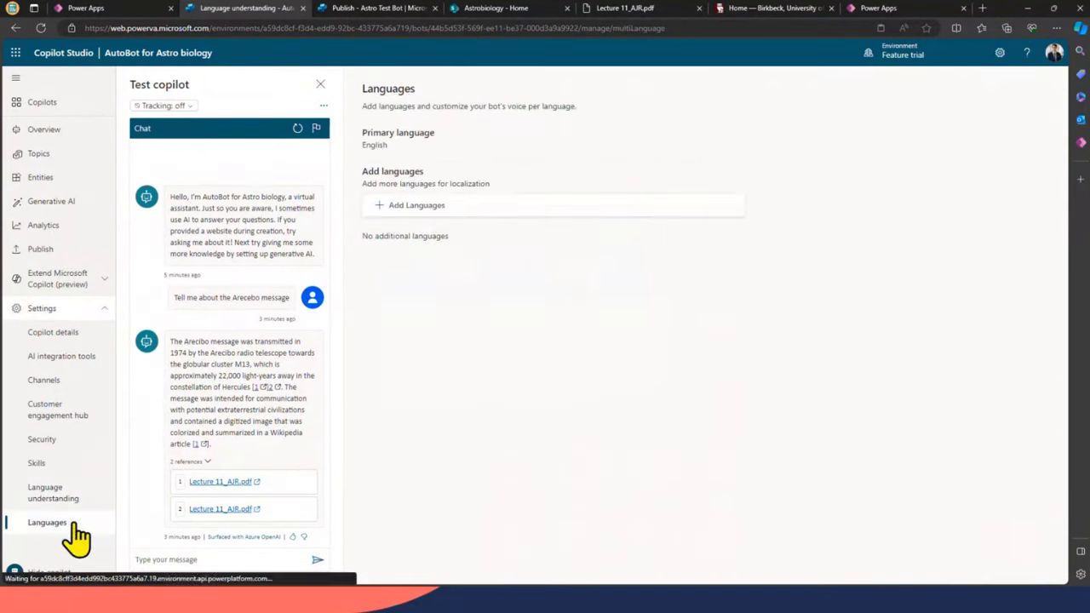
{"action": "left_click", "coordinate": [416, 206]}
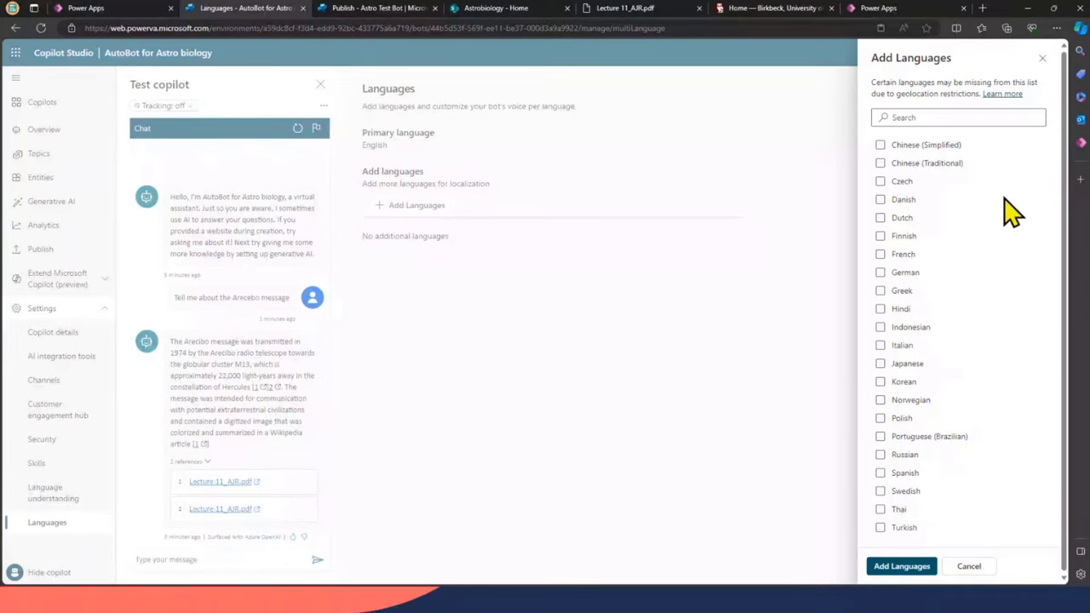
{"action": "left_click", "coordinate": [1042, 58]}
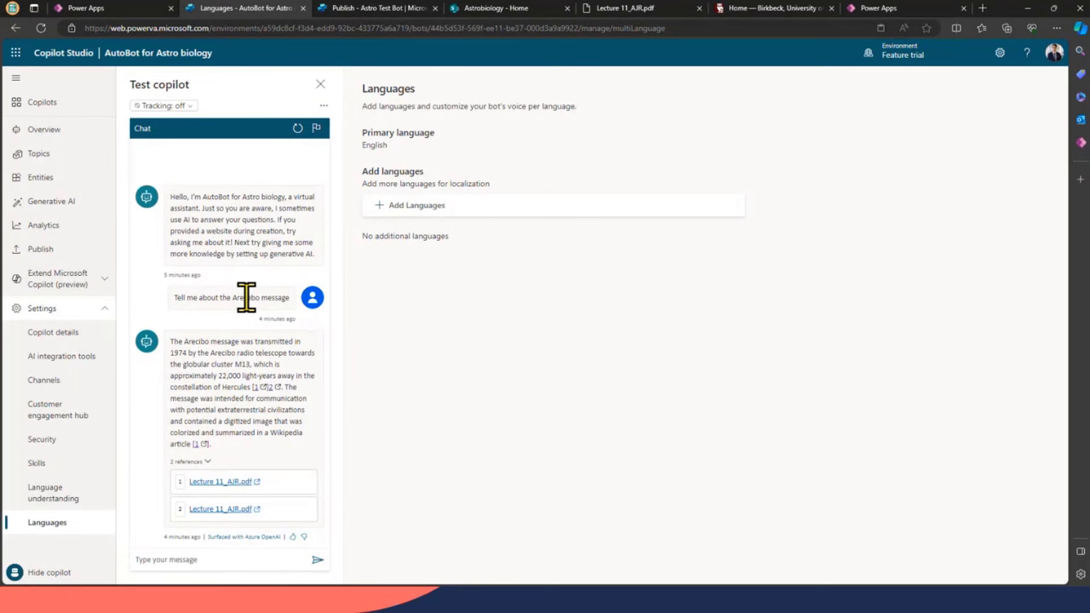
{"action": "left_click", "coordinate": [102, 279]}
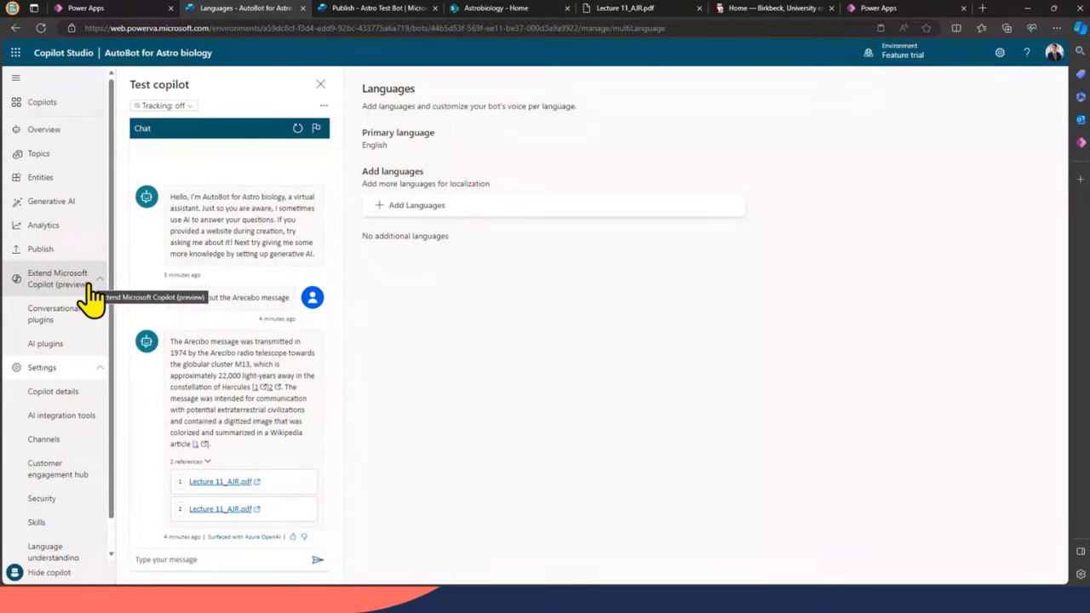
Return to the PowerPoint slideshow
{"action": "left_click", "coordinate": [1028, 8]}
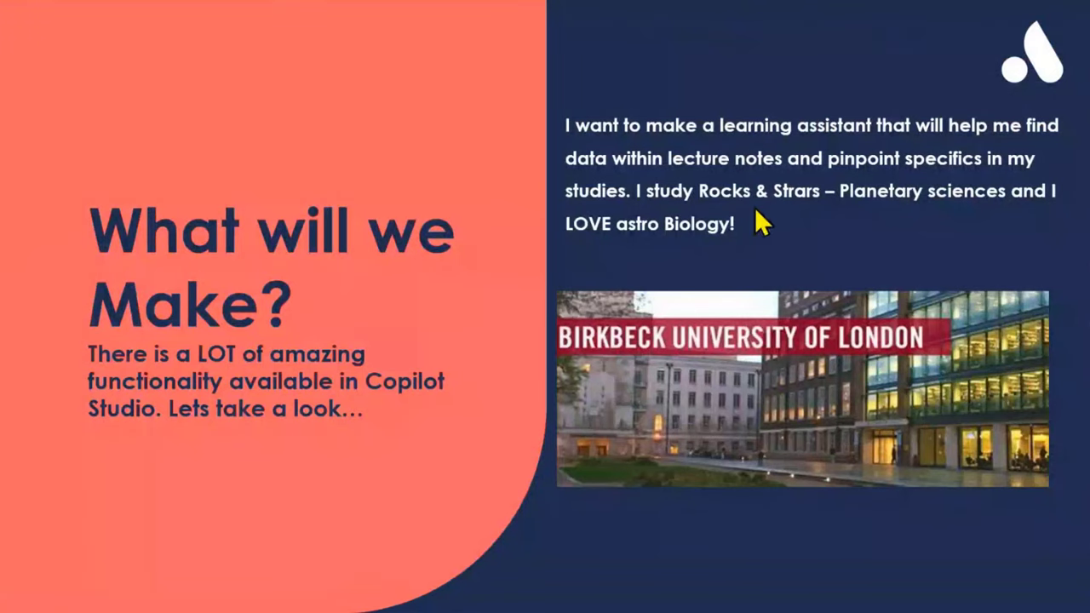